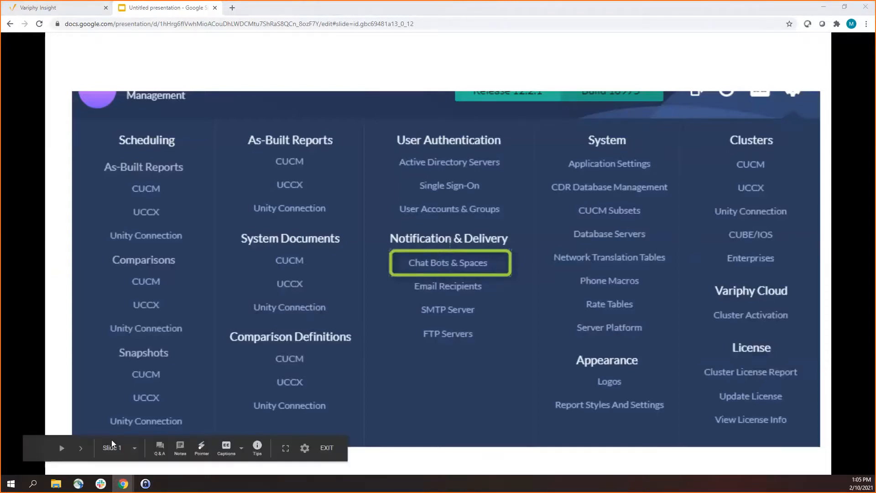
# Advance the slideshow from the Chat Bots & Spaces menu through chat report delivery and Edit Webex Space to the configured Webex spaces
pyautogui.click(81, 448)
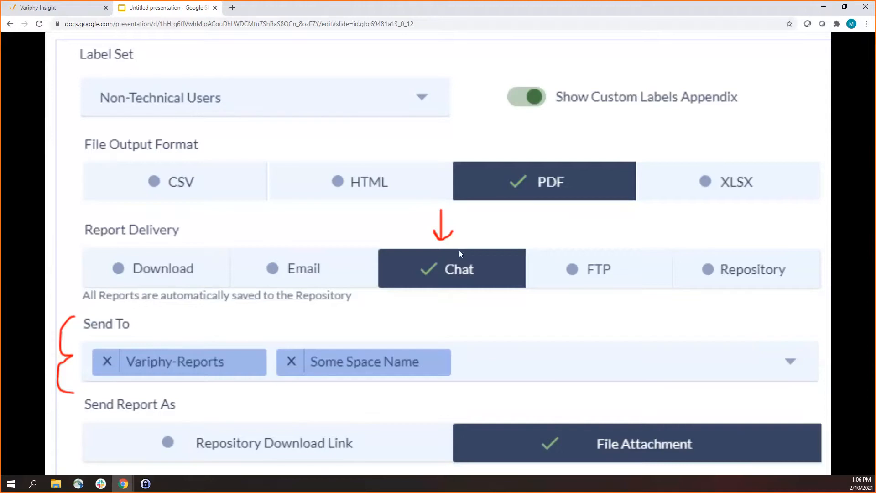
pyautogui.moveTo(111, 391)
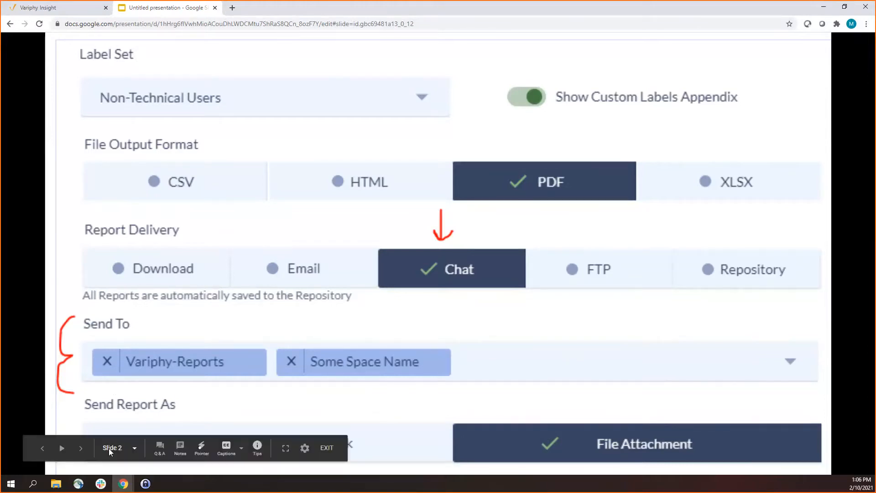
pyautogui.click(82, 448)
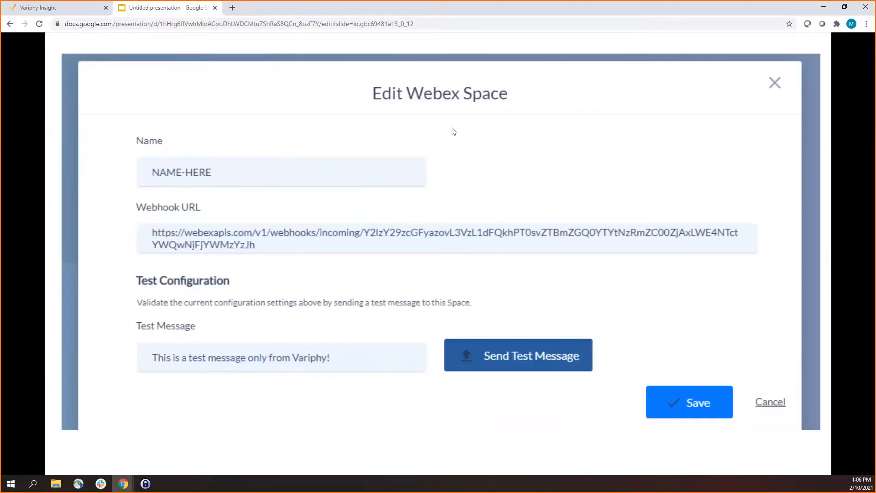
pyautogui.moveTo(135, 397)
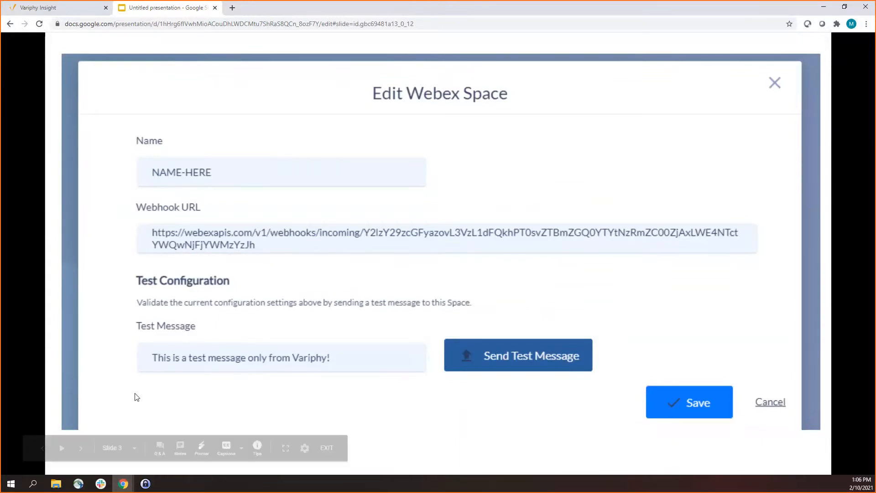
pyautogui.click(83, 449)
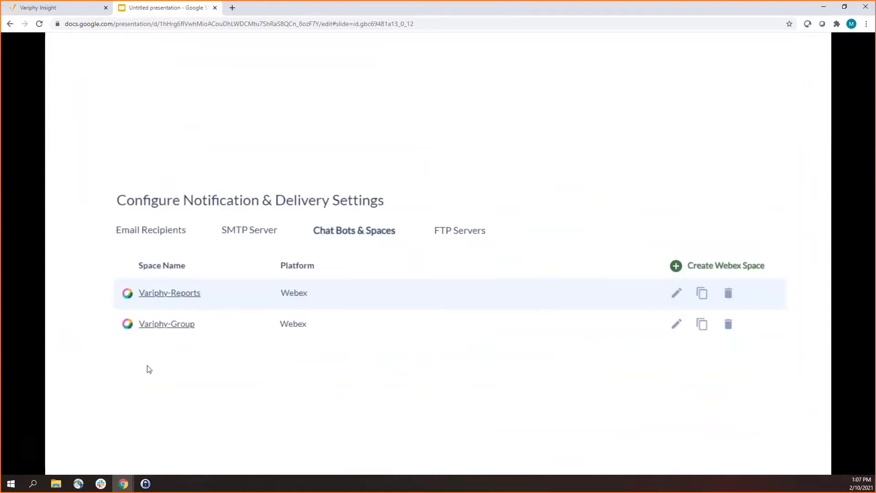
# Close the presentation and open the report Repository in Variphy Insight
pyautogui.moveTo(141, 383)
pyautogui.hotkey('ctrl', 'w')
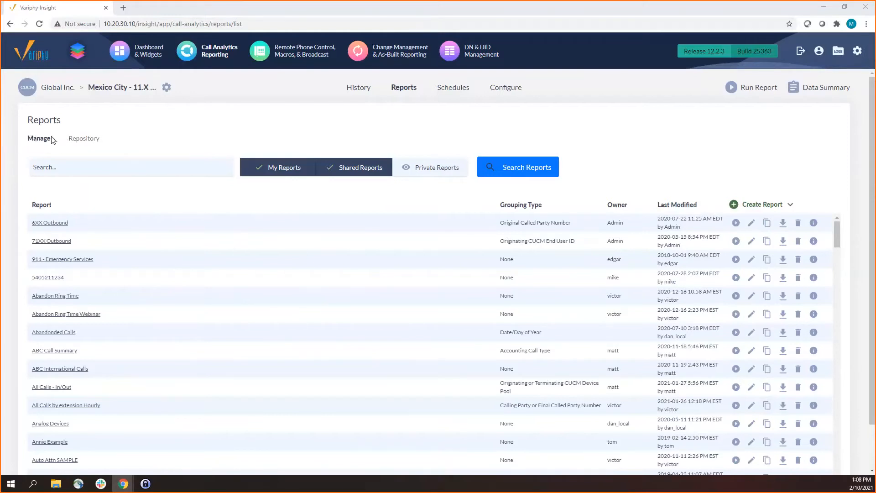
pyautogui.click(84, 138)
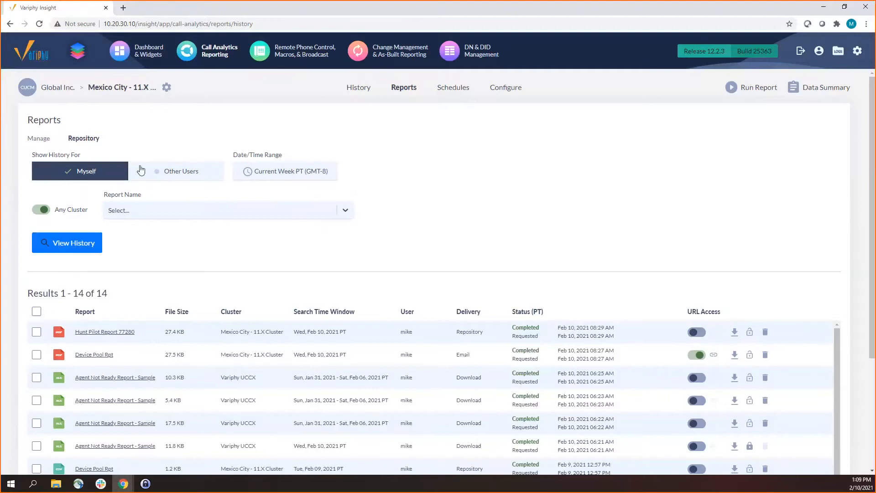
# Include other users in the report history, filter it to two specific usernames, and look through the matching reports
pyautogui.click(168, 177)
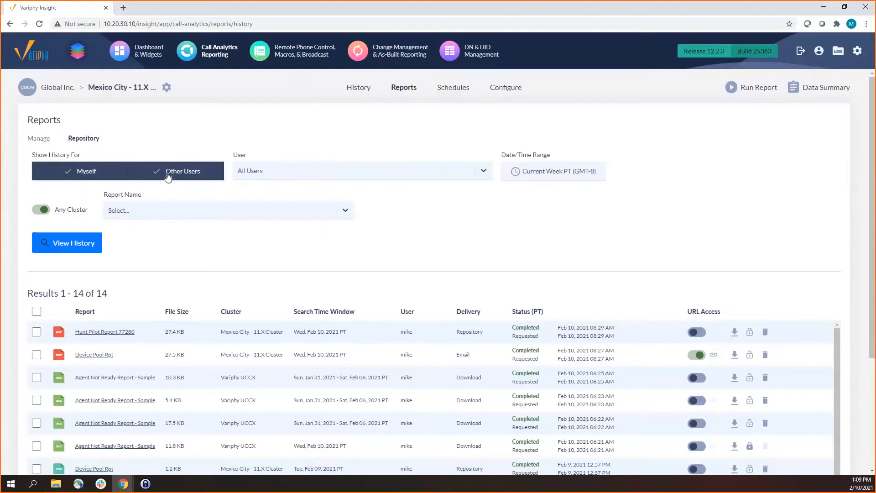
pyautogui.click(266, 172)
pyautogui.write('vic')
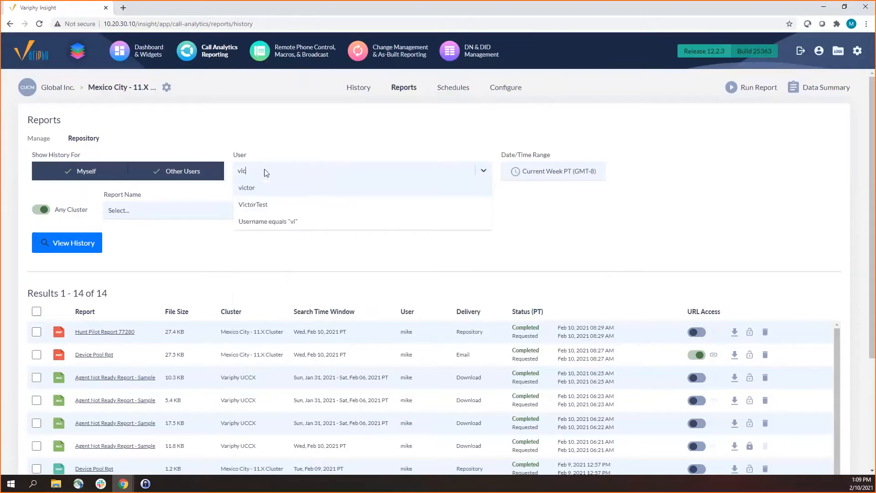
pyautogui.click(283, 187)
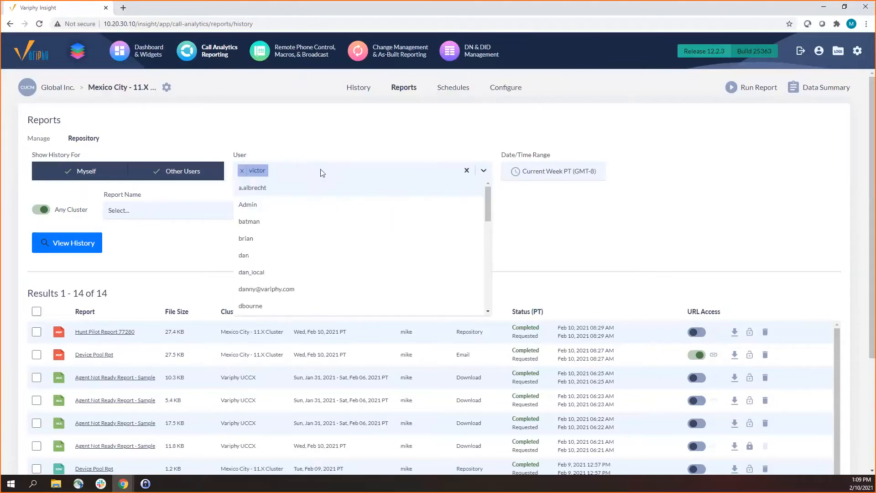
pyautogui.write('jim')
pyautogui.click(318, 187)
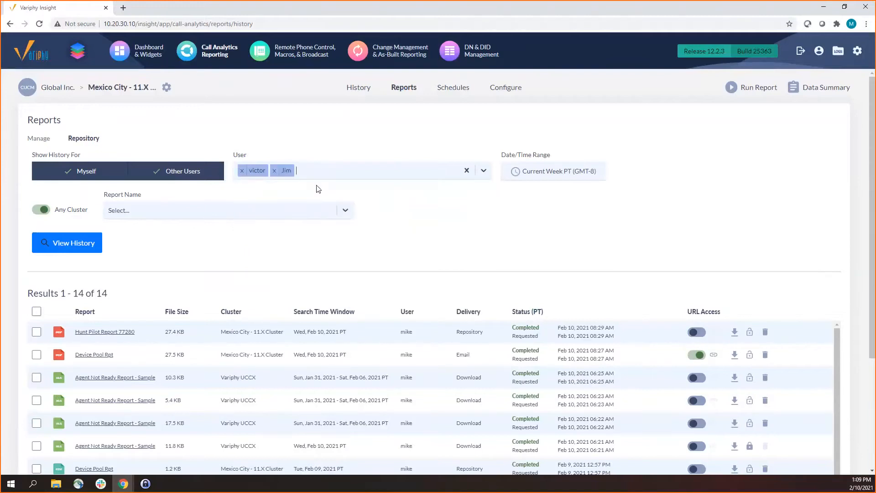
pyautogui.click(90, 245)
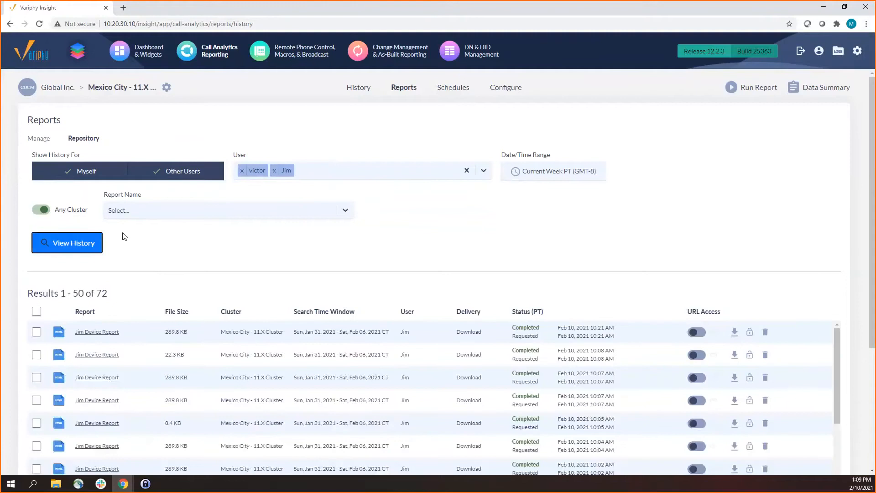
pyautogui.scroll(-2, 261, 277)
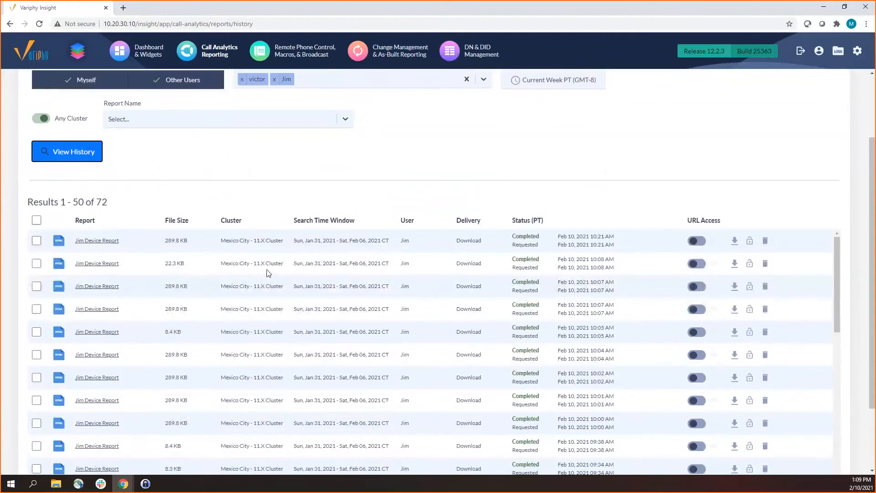
pyautogui.scroll(2, 267, 276)
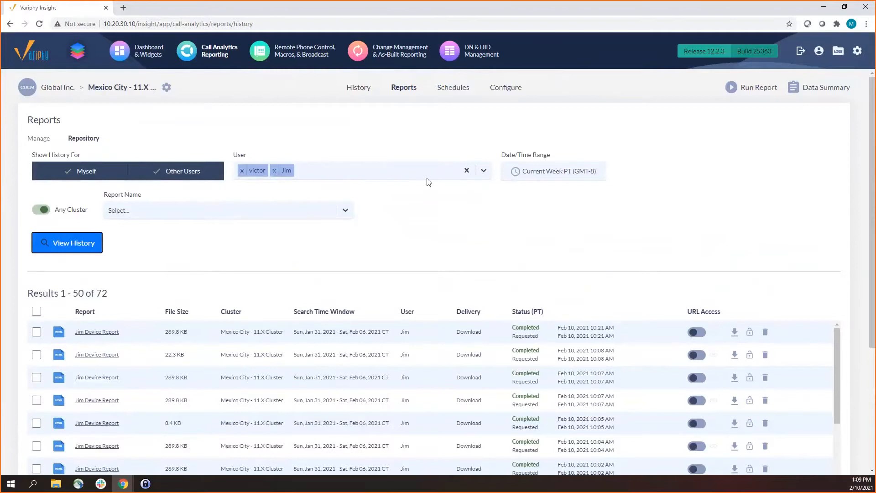
# Clear the user filter and view the report history for all users
pyautogui.click(466, 170)
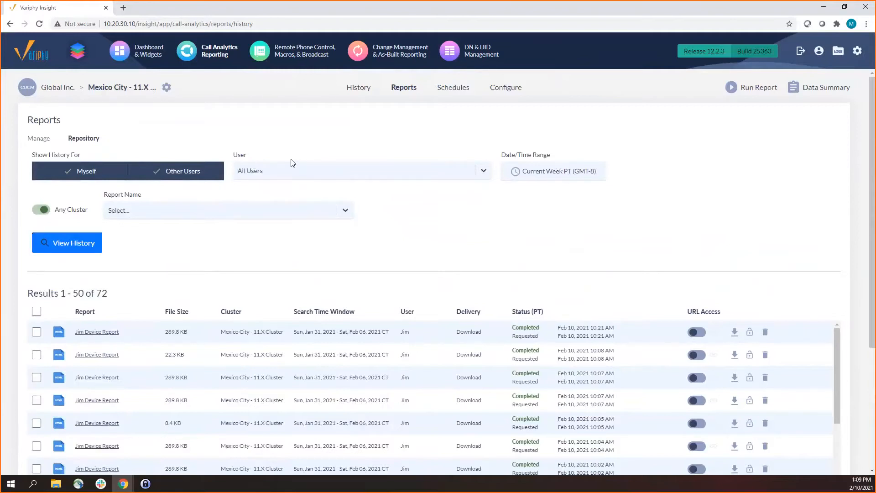
pyautogui.click(89, 242)
# Change the history's date/time range to Year To Date and refresh the report results
pyautogui.click(543, 176)
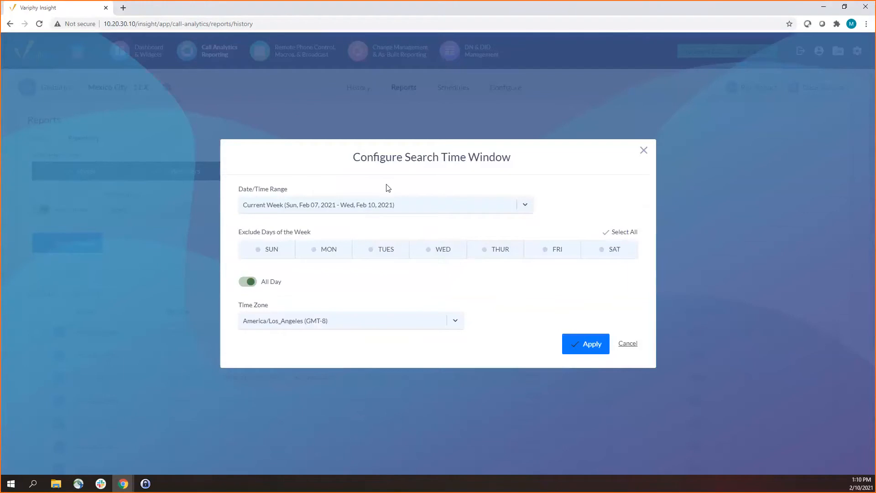
pyautogui.click(388, 204)
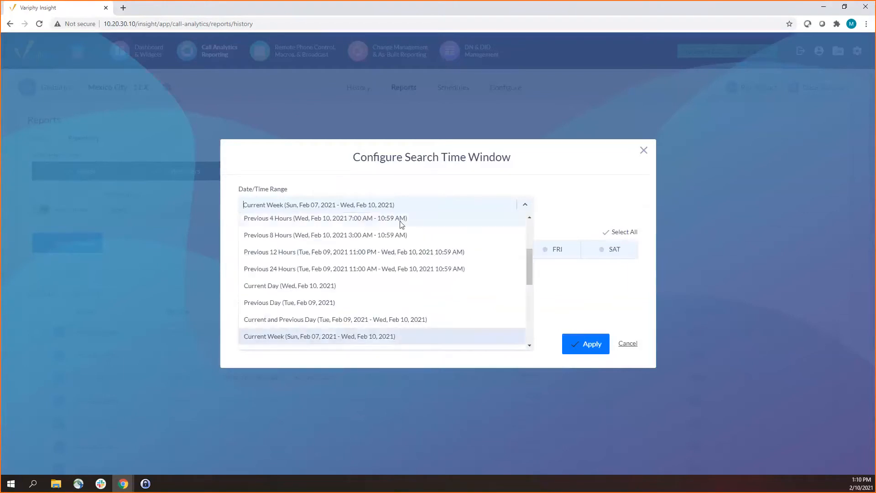
pyautogui.click(534, 235)
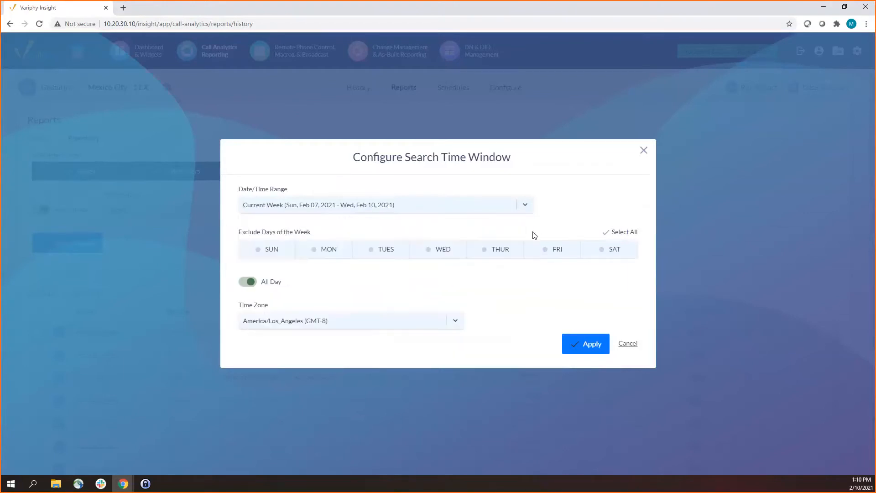
pyautogui.click(524, 204)
pyautogui.moveTo(530, 259); pyautogui.dragTo(527, 221)
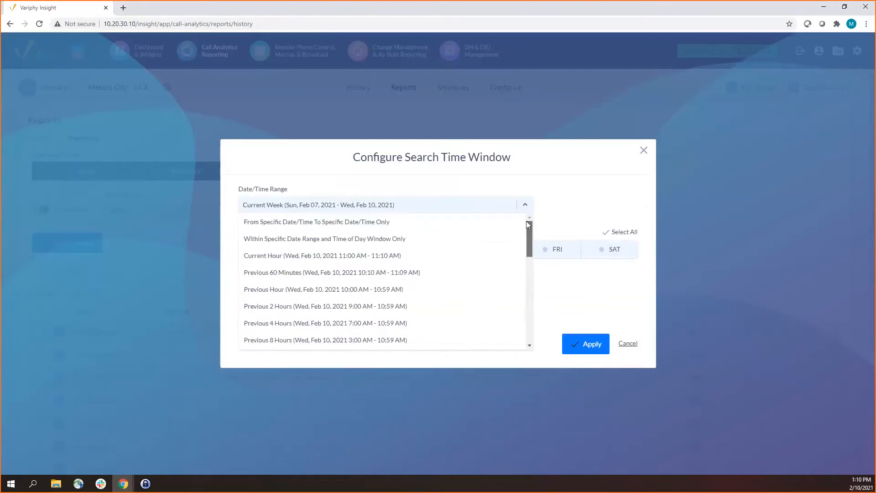
pyautogui.click(485, 210)
pyautogui.click(485, 211)
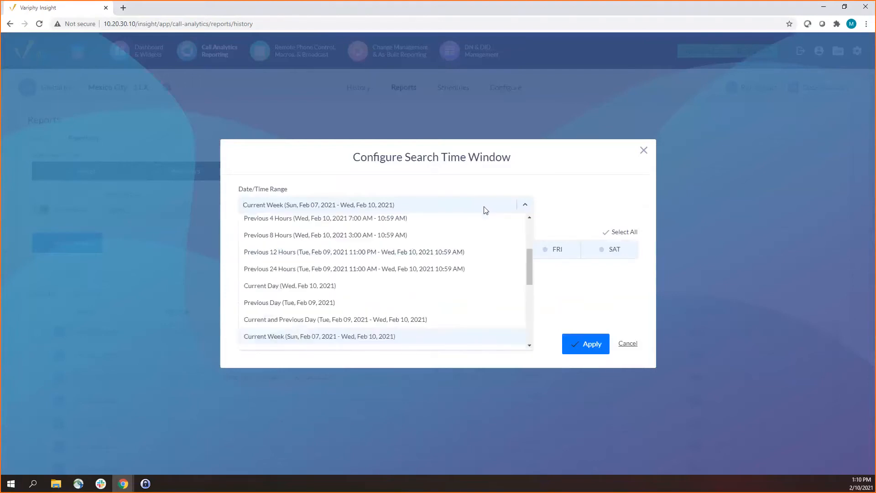
pyautogui.write('year to')
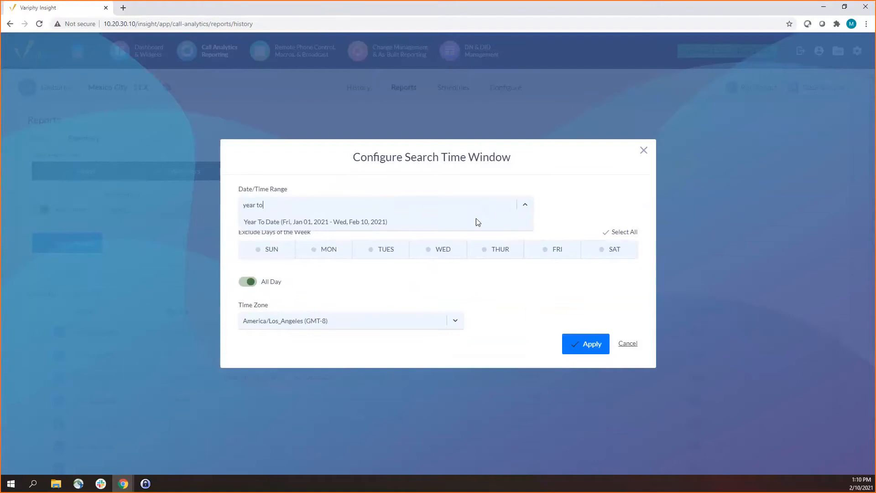
pyautogui.click(477, 222)
pyautogui.click(580, 341)
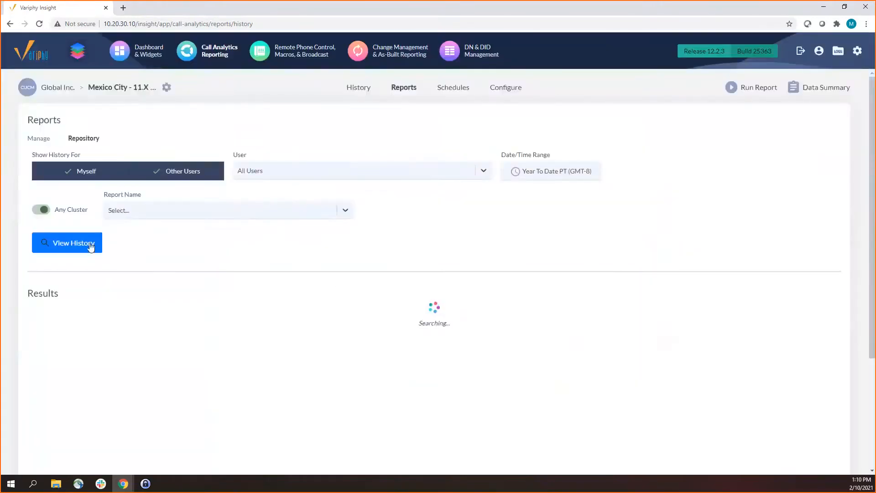
pyautogui.click(91, 244)
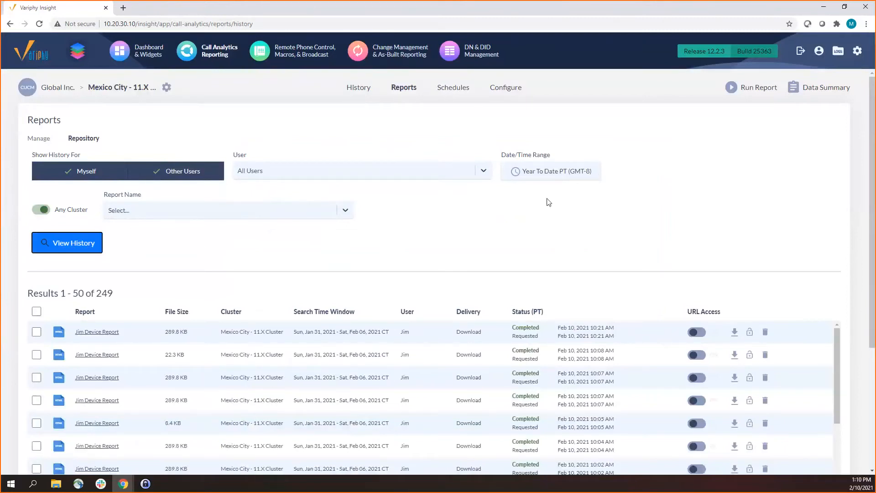
# Exclude other users and view only your own year-to-date report history
pyautogui.click(206, 172)
pyautogui.click(80, 236)
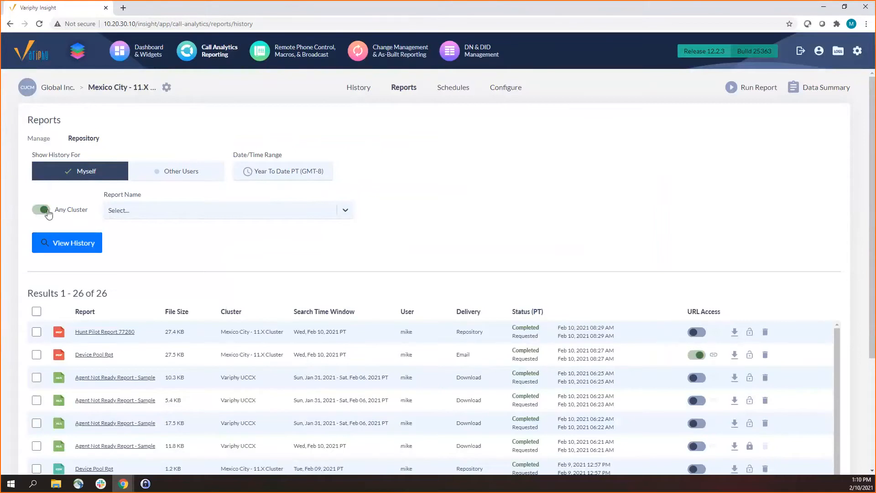
# Restrict the history to Chicago CUCM, Mexico City - 11.X Cluster and Variphy UCCX, and check the Cluster column of the refreshed results
pyautogui.click(49, 214)
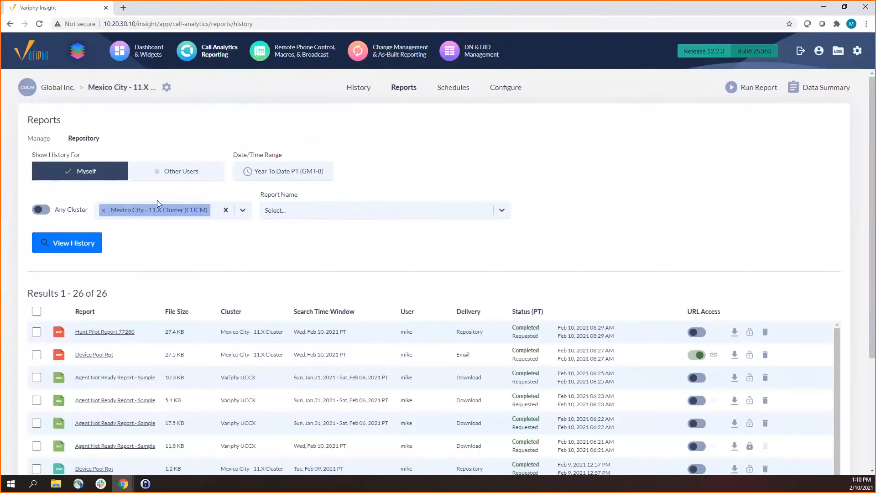
pyautogui.click(217, 214)
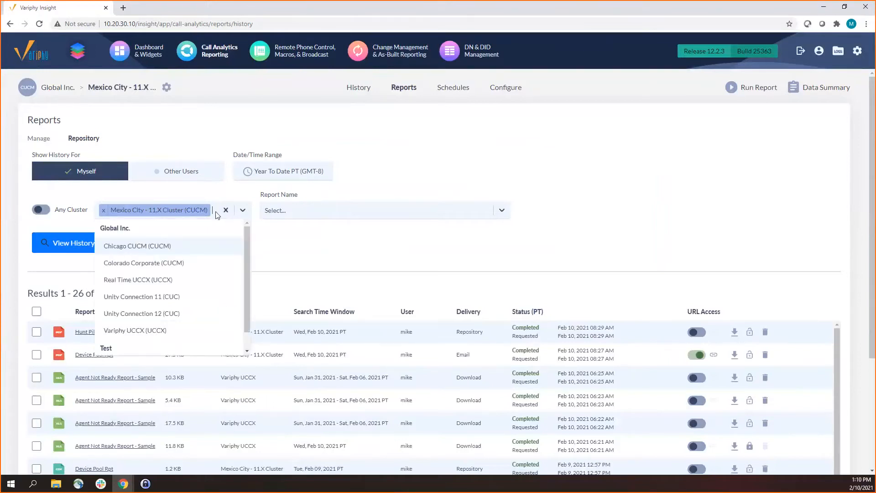
pyautogui.click(146, 330)
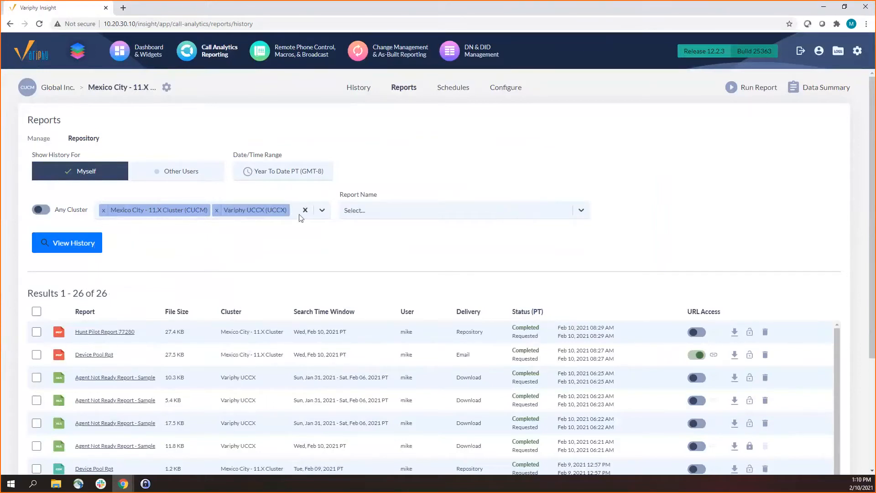
pyautogui.click(299, 214)
pyautogui.click(156, 213)
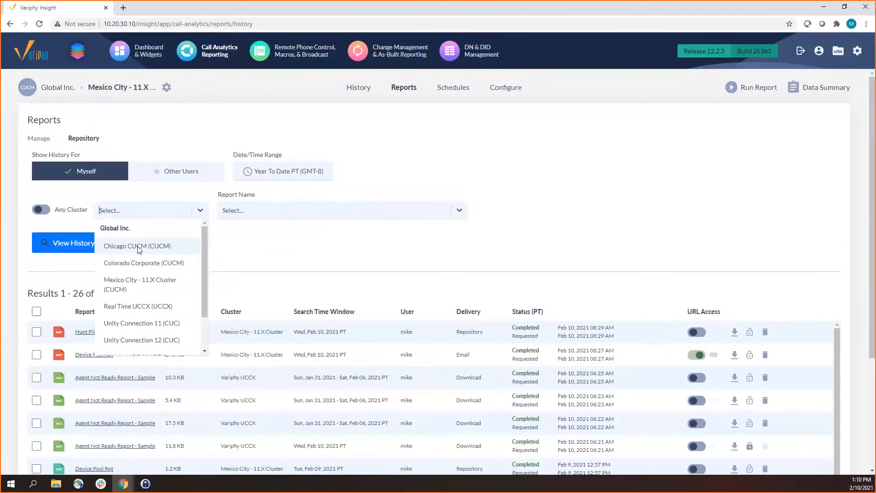
pyautogui.click(146, 284)
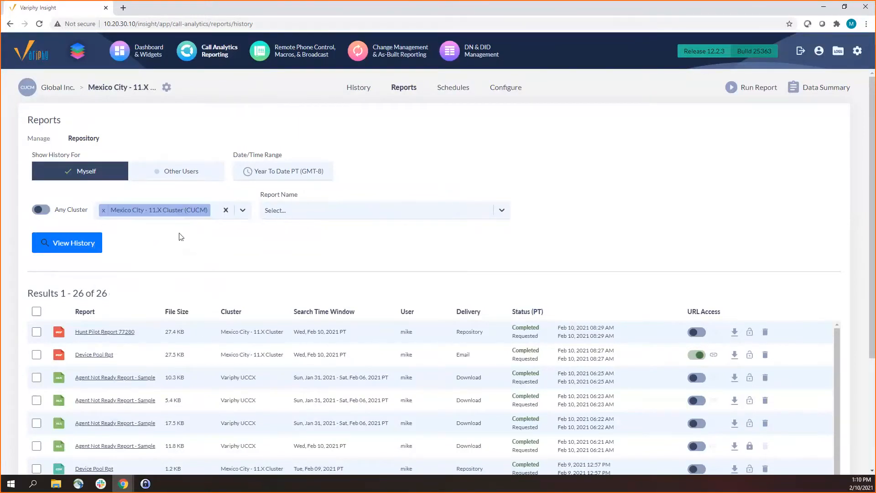
pyautogui.click(224, 215)
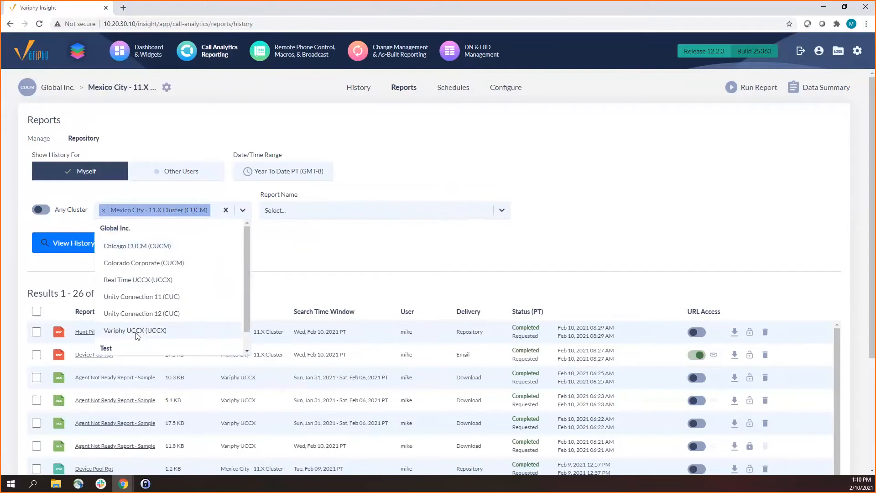
pyautogui.click(214, 330)
pyautogui.click(295, 211)
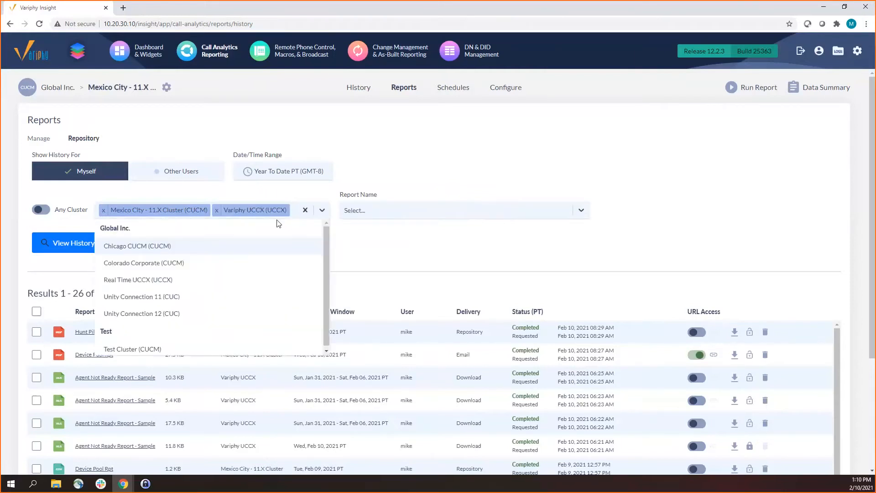
pyautogui.click(182, 247)
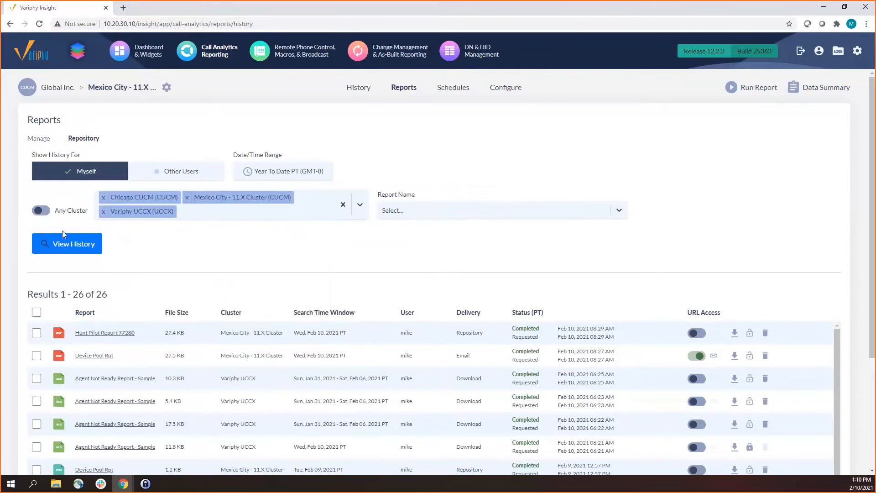
pyautogui.click(64, 244)
pyautogui.scroll(-3, 329, 313)
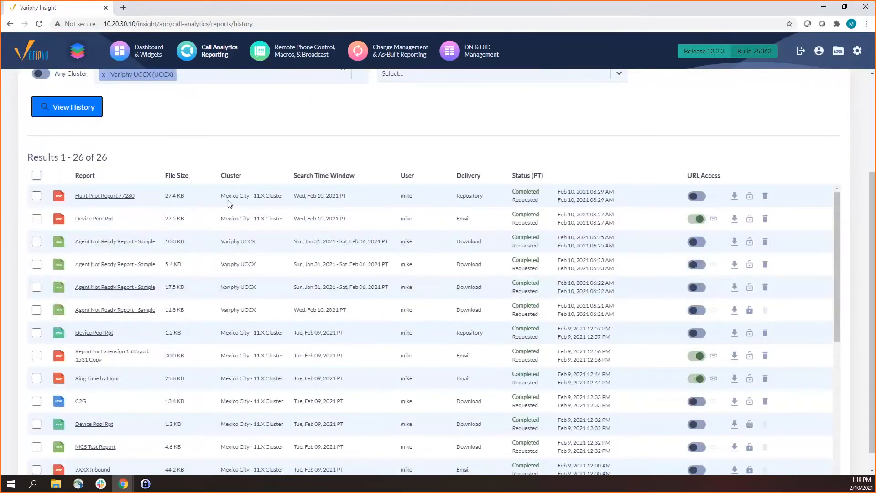
pyautogui.moveTo(222, 197); pyautogui.dragTo(286, 197)
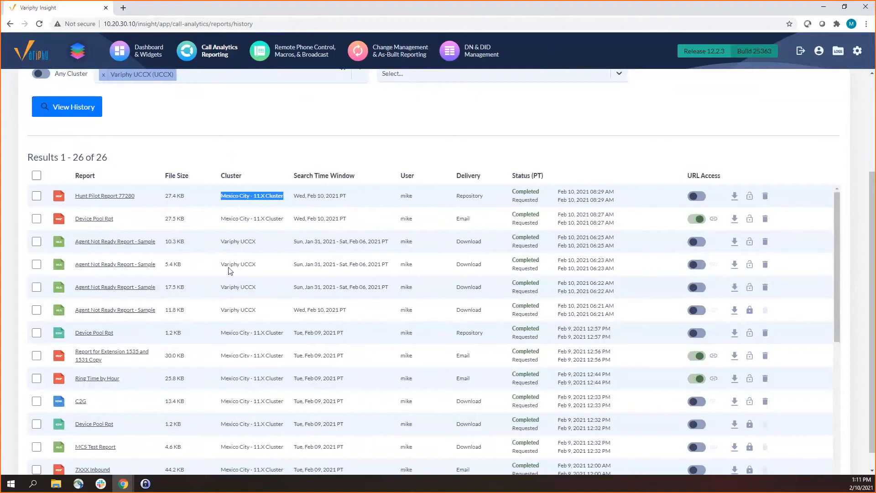
# Check the Variphy UCCX entries in the Cluster column of the history results
pyautogui.click(254, 263)
pyautogui.moveTo(223, 264); pyautogui.dragTo(264, 268)
pyautogui.click(259, 271)
pyautogui.scroll(2, 360, 207)
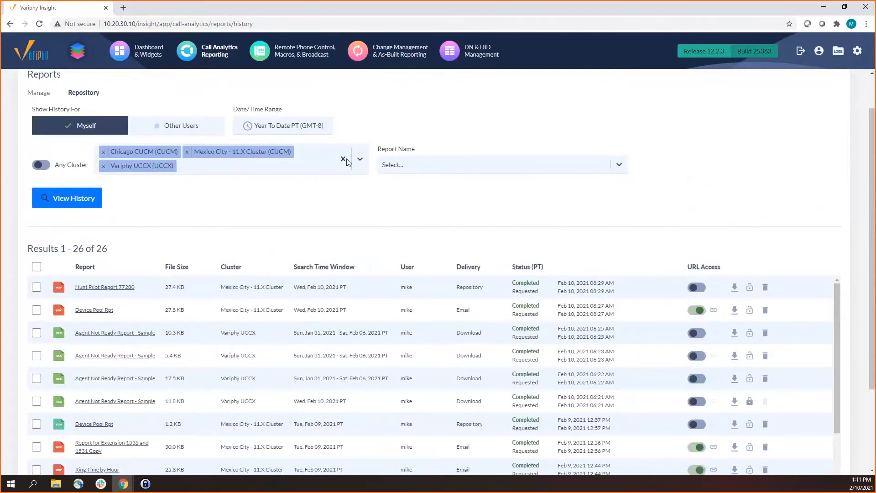
# Remove the specific cluster selection and set the history to cover any cluster
pyautogui.click(402, 164)
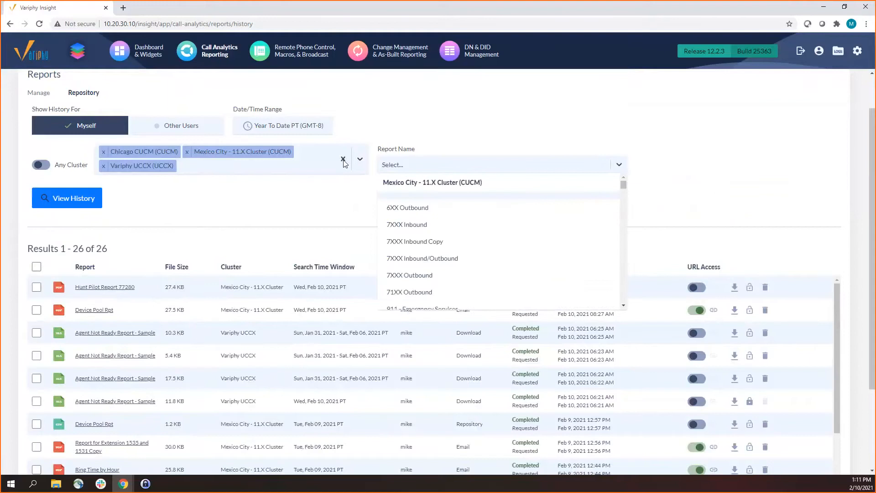
pyautogui.click(343, 160)
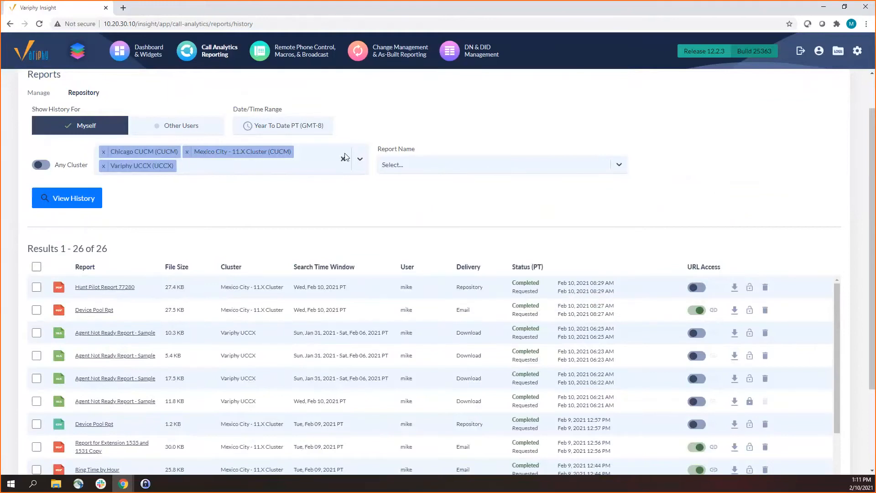
pyautogui.click(343, 159)
pyautogui.click(42, 163)
# Filter the report history by the report name 7XXX Inbound and refresh the results
pyautogui.click(226, 170)
pyautogui.write('7XXX')
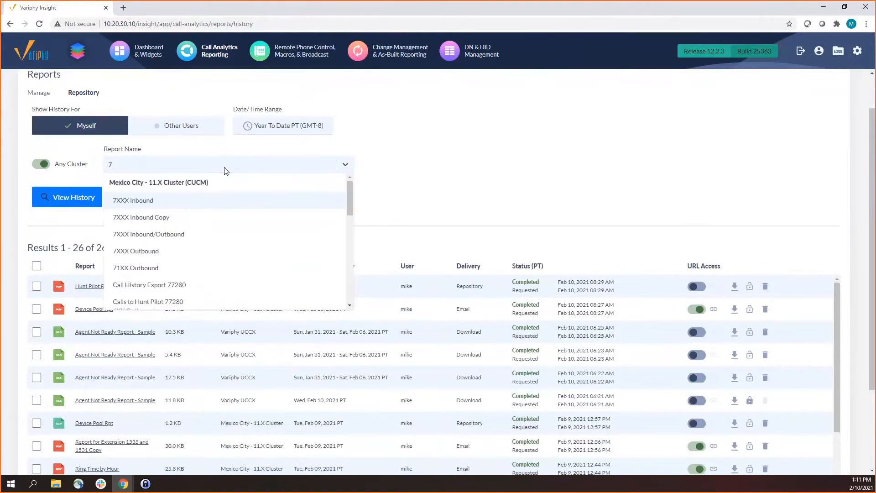
pyautogui.click(160, 207)
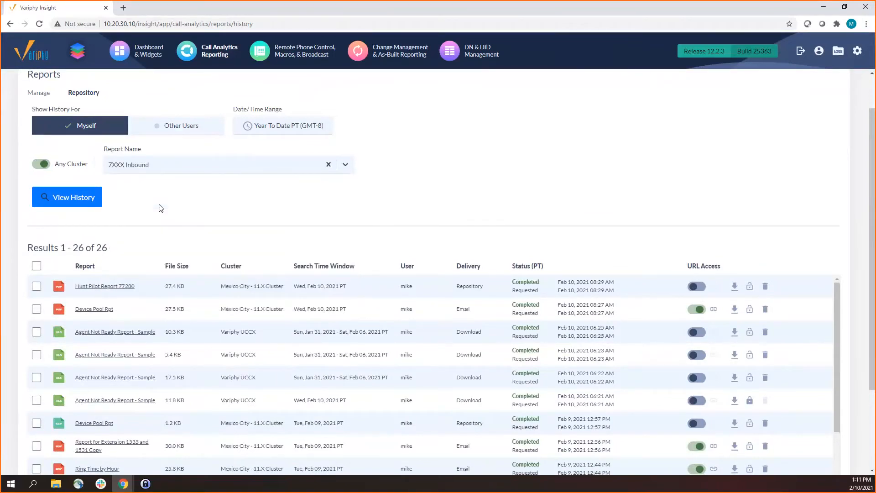
pyautogui.click(72, 204)
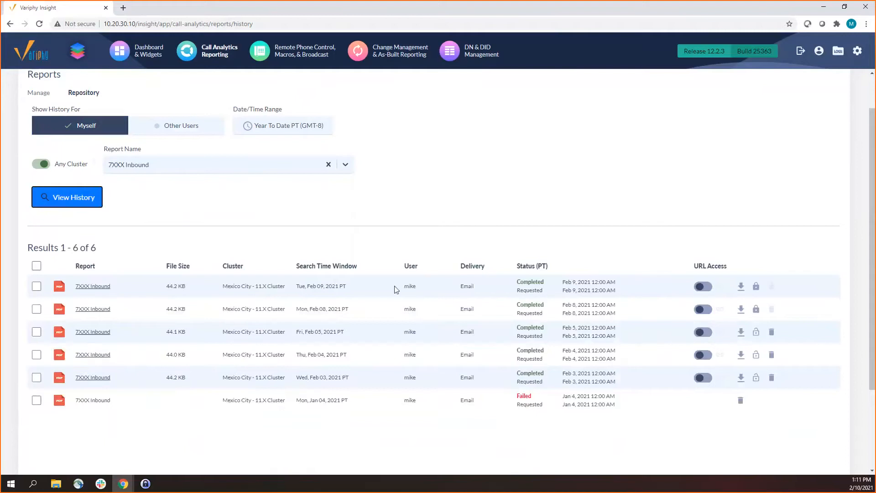
# Check the cluster and user values of the first 7XXX Inbound result
pyautogui.click(248, 283)
pyautogui.tripleClick(227, 289)
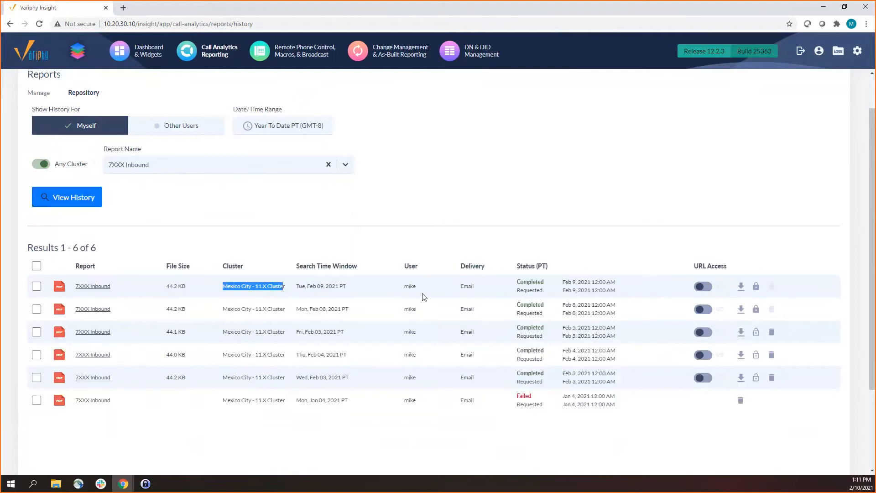
pyautogui.doubleClick(411, 286)
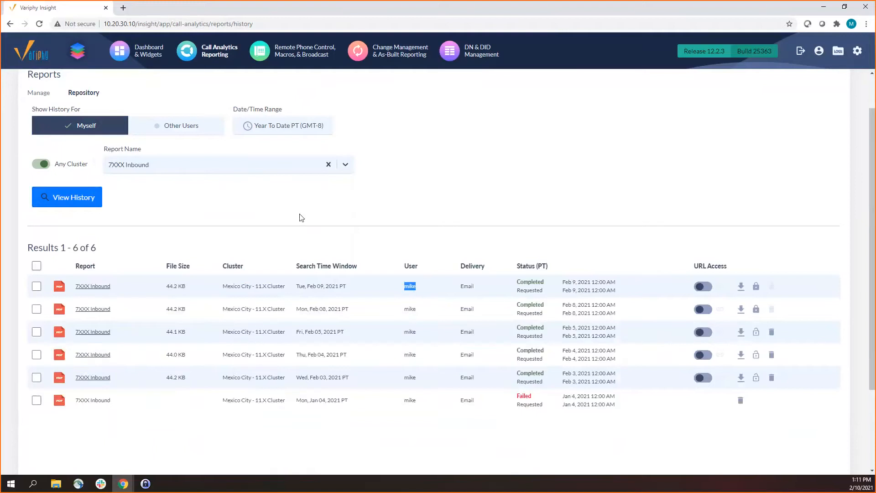
# Clear the report name filter and reload the full report history
pyautogui.scroll(-1, 302, 217)
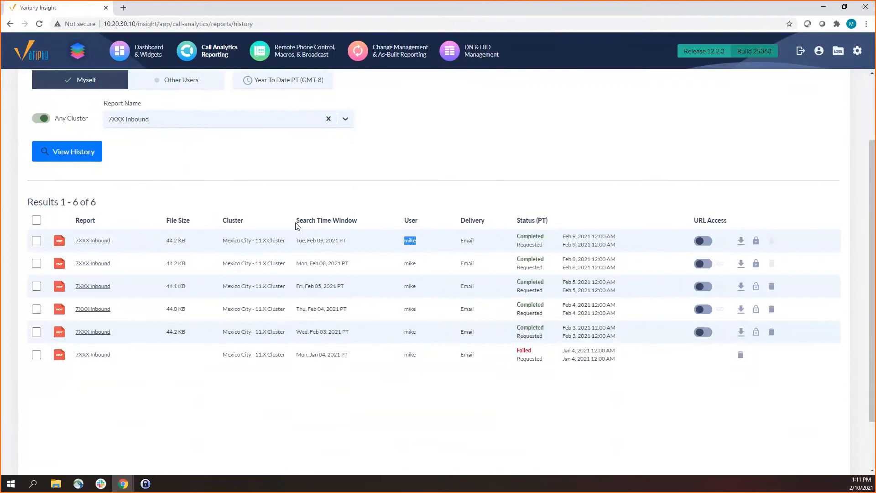
pyautogui.scroll(1, 279, 235)
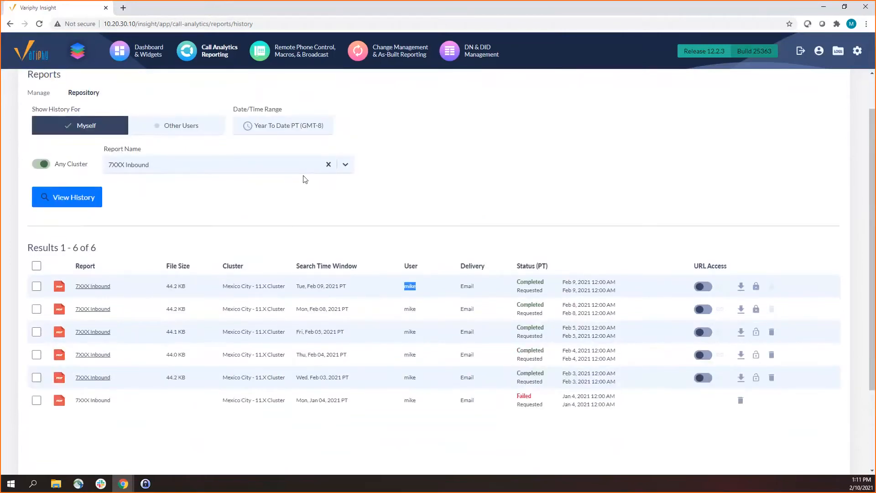
pyautogui.click(328, 164)
pyautogui.click(87, 197)
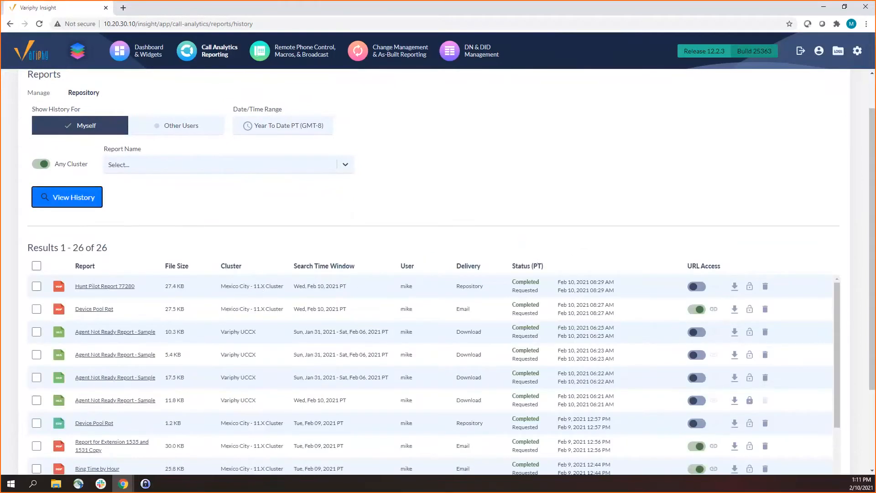
# Try selecting all results and narrowing the selection to the Feb 10 Device Pool Rpt and the two Agent Not Ready Report - Sample entries below it
pyautogui.click(37, 265)
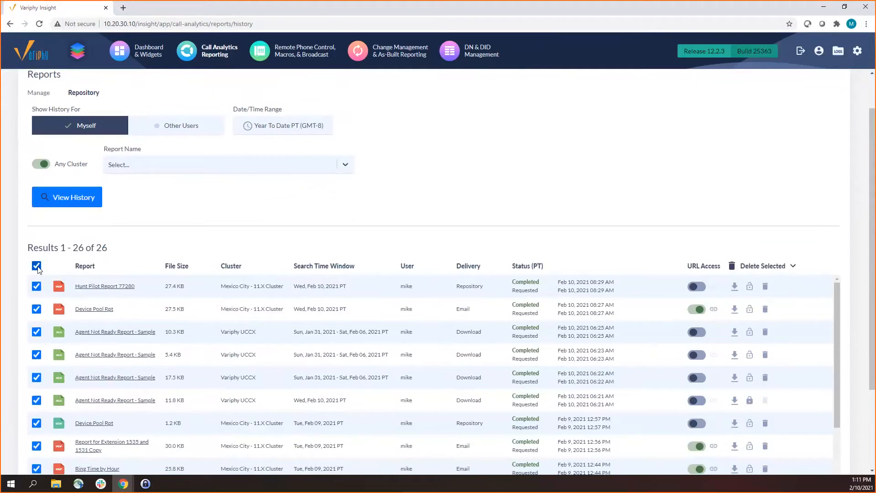
pyautogui.click(37, 286)
pyautogui.moveTo(31, 326); pyautogui.dragTo(31, 307)
pyautogui.click(36, 265)
pyautogui.click(36, 355)
pyautogui.click(37, 332)
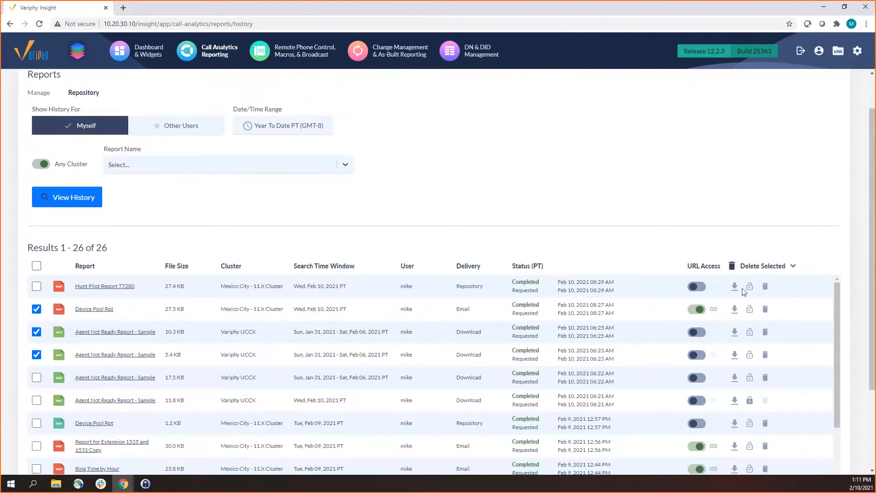
# Review the bulk protect and unprotect options for the three selected reports, and deselect all three
pyautogui.moveTo(763, 268)
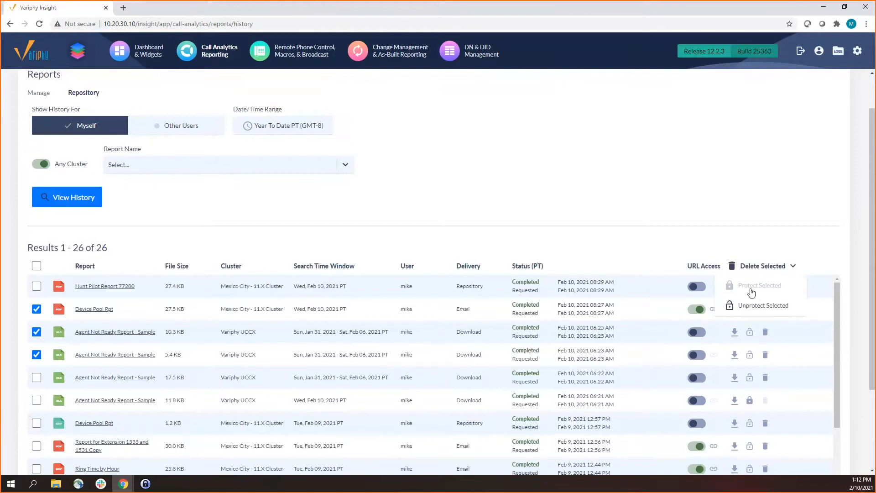
pyautogui.moveTo(752, 286); pyautogui.dragTo(754, 294)
pyautogui.click(694, 223)
pyautogui.click(37, 331)
pyautogui.click(37, 309)
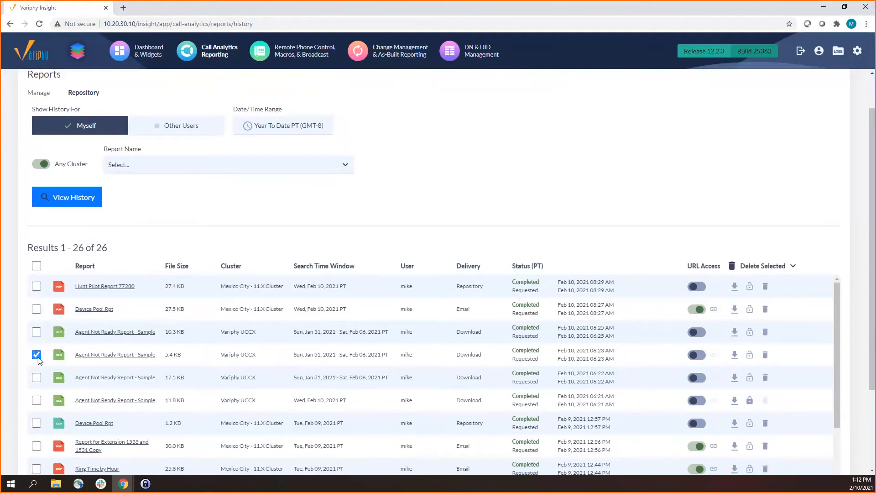
pyautogui.click(36, 355)
# Try to delete the protected 7XXX Inbound report of Feb 9, 2021, confirming the deletion
pyautogui.scroll(-4, 38, 365)
pyautogui.click(36, 379)
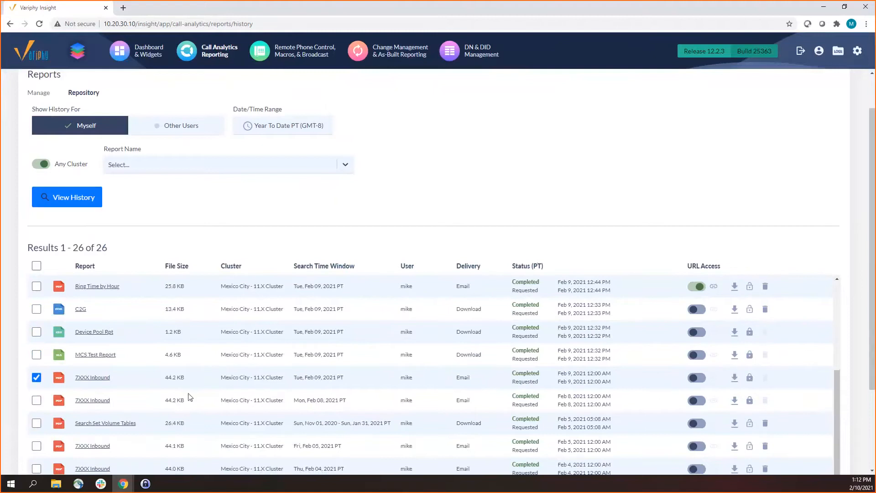
pyautogui.click(750, 267)
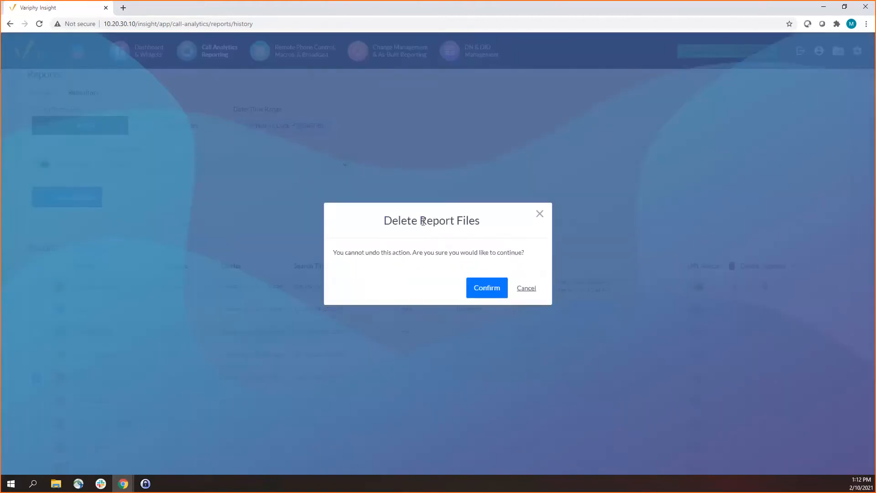
pyautogui.click(483, 288)
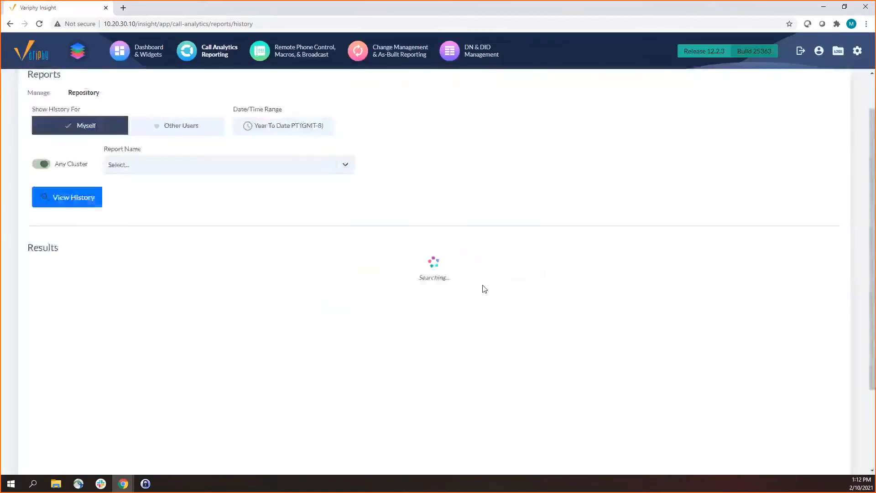
pyautogui.scroll(-3, 196, 305)
pyautogui.scroll(3, 199, 306)
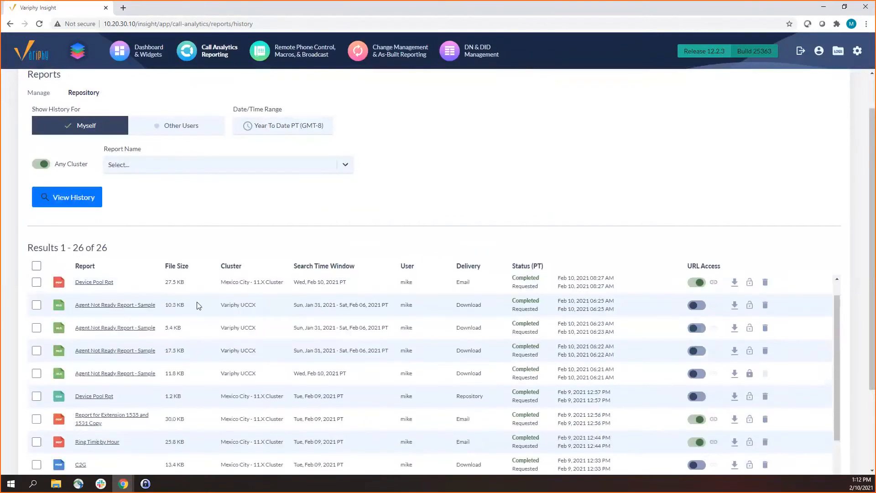
# Examine the report format icons and the Search Time Window column across the history results
pyautogui.scroll(1, 199, 306)
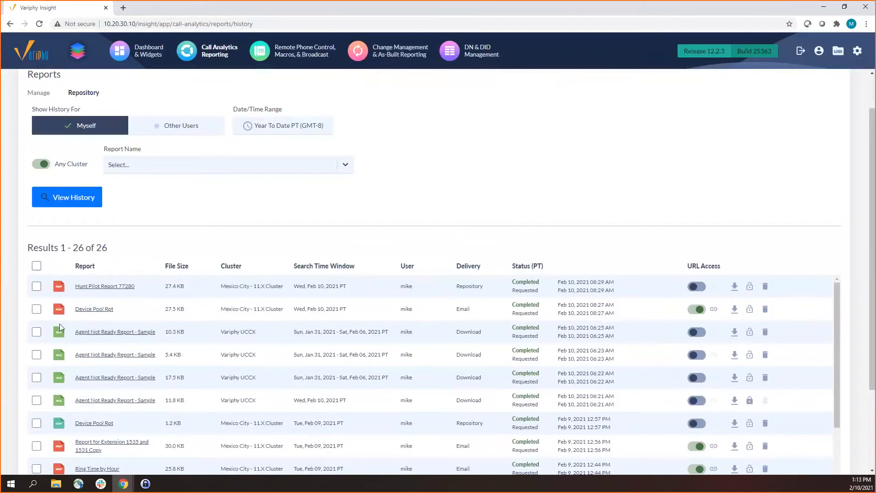
pyautogui.scroll(-2, 61, 331)
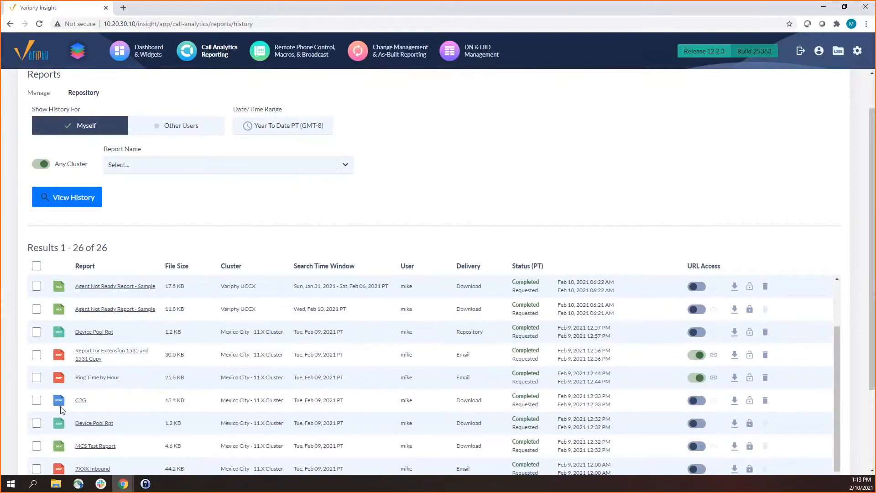
pyautogui.scroll(2, 62, 409)
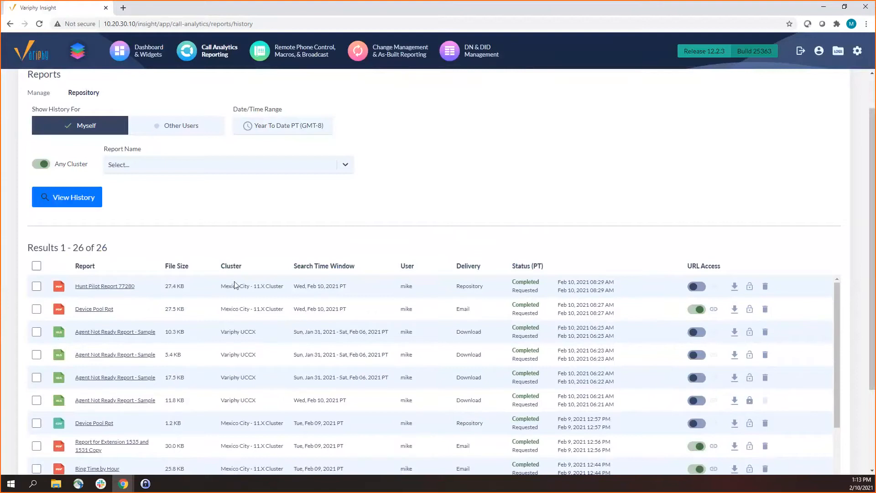
pyautogui.moveTo(336, 266); pyautogui.dragTo(544, 267)
pyautogui.click(336, 266)
pyautogui.moveTo(336, 267); pyautogui.dragTo(544, 266)
pyautogui.click(338, 270)
pyautogui.scroll(-4, 264, 342)
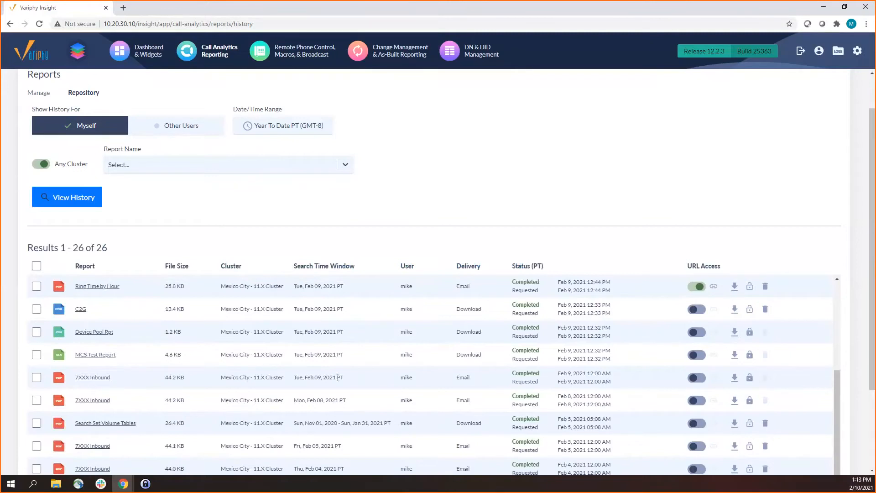
# Examine the User column and the Delivery methods of the listed reports
pyautogui.moveTo(398, 379); pyautogui.dragTo(405, 378)
pyautogui.click(405, 378)
pyautogui.scroll(6, 405, 378)
pyautogui.scroll(-2, 458, 326)
pyautogui.scroll(-1, 872, 269)
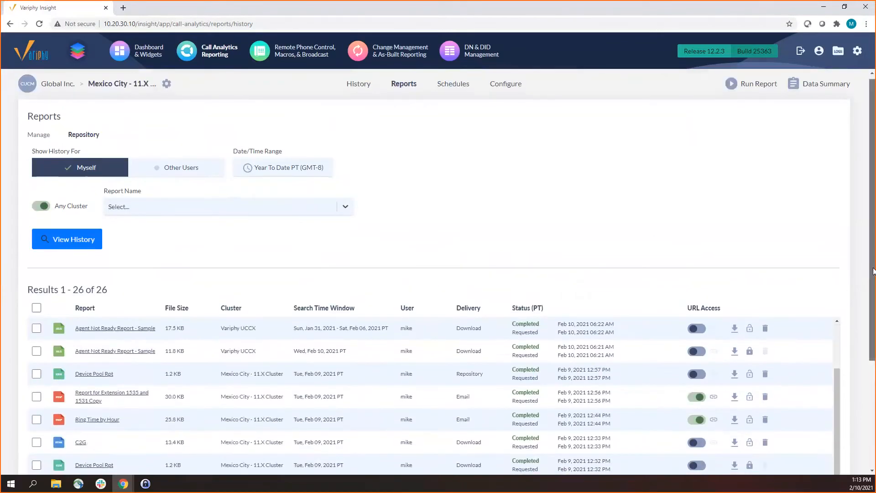
pyautogui.scroll(-3, 872, 270)
pyautogui.scroll(2, 451, 229)
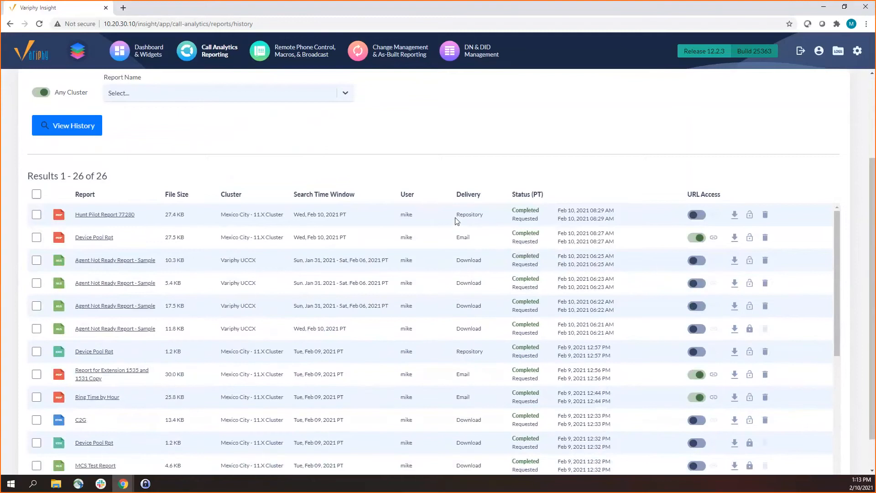
pyautogui.moveTo(476, 239); pyautogui.dragTo(476, 261)
pyautogui.click(461, 213)
pyautogui.moveTo(460, 214); pyautogui.dragTo(480, 214)
pyautogui.click(474, 243)
# Examine the completed and requested timestamps in the Status column for Hunt Pilot Report 77280
pyautogui.scroll(2, 514, 197)
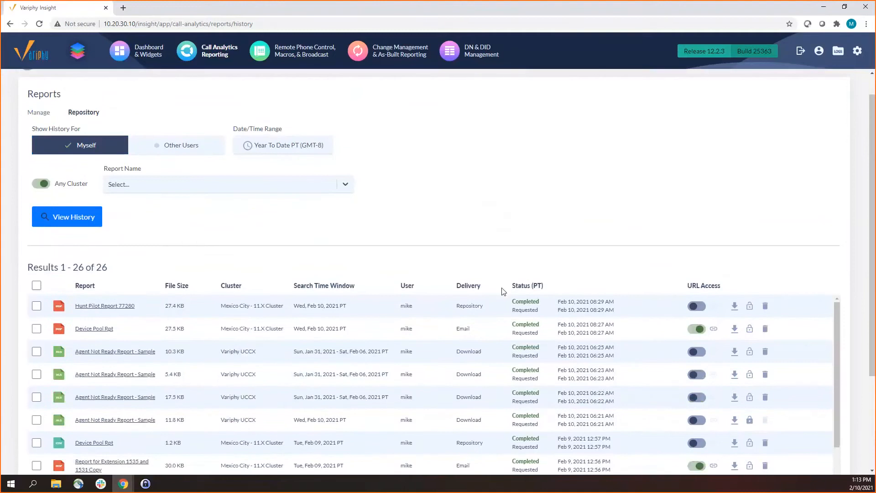
pyautogui.moveTo(512, 310); pyautogui.dragTo(602, 312)
pyautogui.click(609, 315)
pyautogui.moveTo(511, 301); pyautogui.dragTo(581, 310)
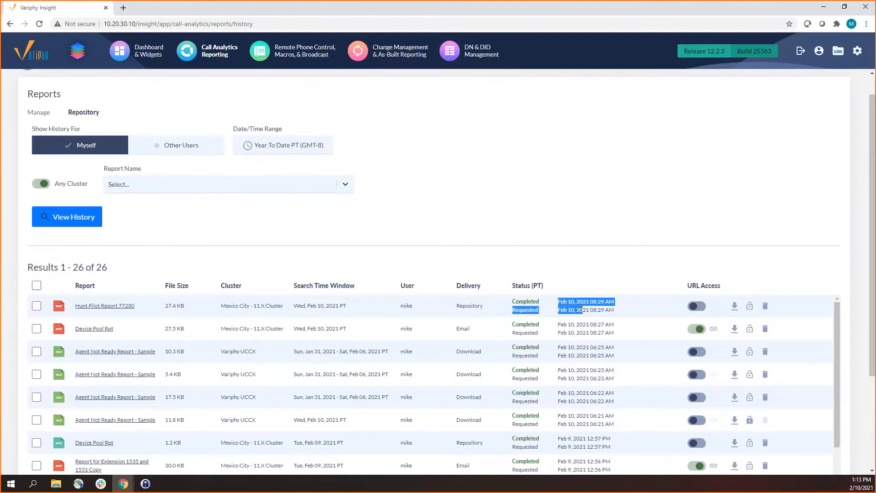
pyautogui.click(512, 318)
pyautogui.moveTo(557, 310); pyautogui.dragTo(614, 310)
pyautogui.moveTo(560, 299); pyautogui.dragTo(586, 301)
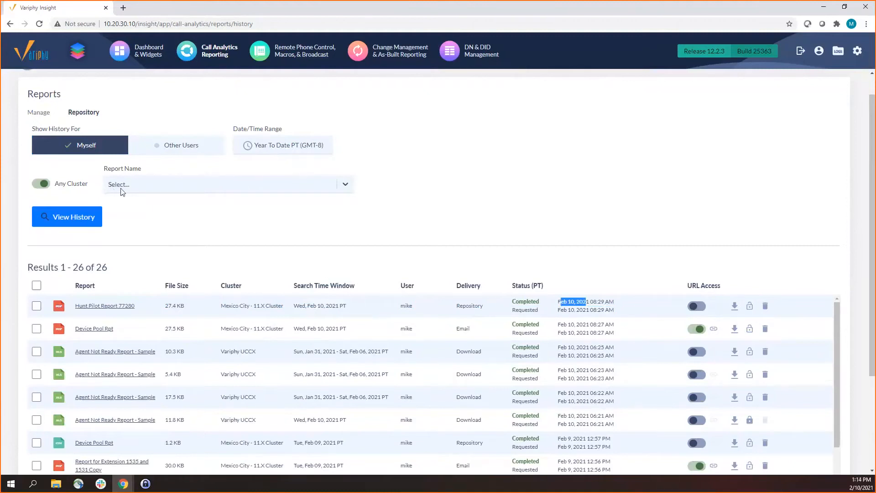
# Restrict the report history to the 7XXX Inbound report name and run the search
pyautogui.click(147, 185)
pyautogui.click(111, 189)
pyautogui.click(118, 188)
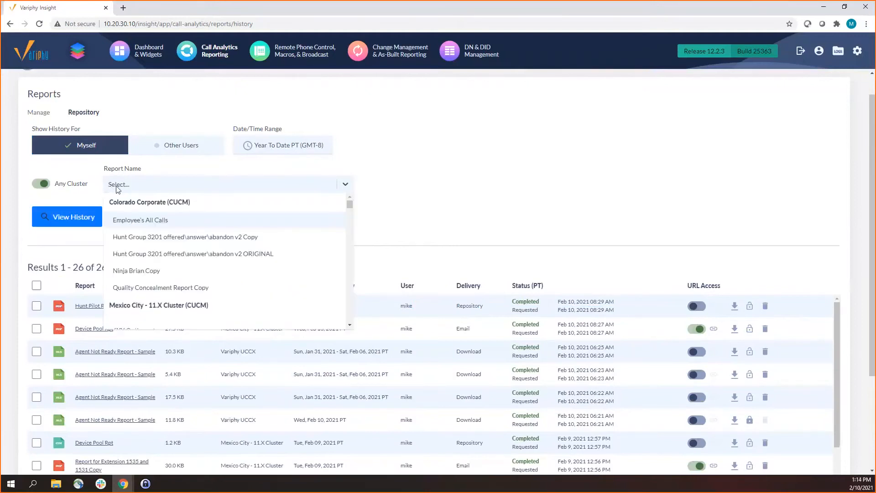
pyautogui.click(75, 216)
pyautogui.click(158, 189)
pyautogui.write('7XXX')
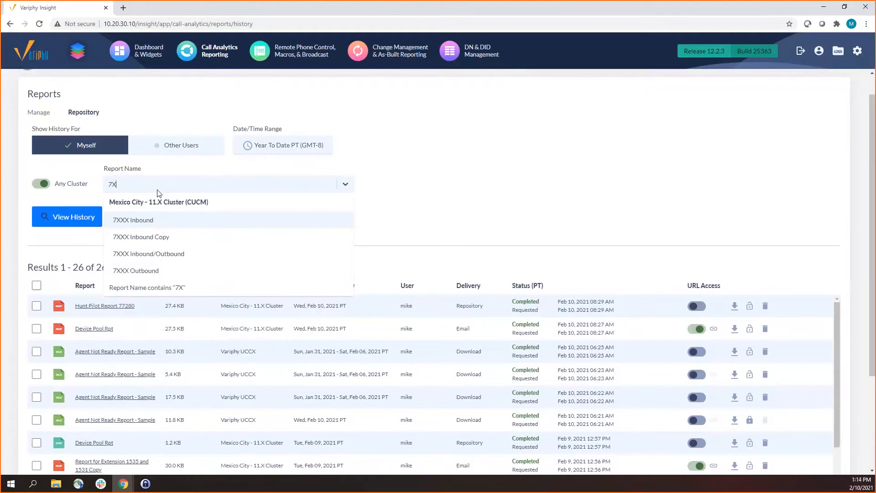
pyautogui.click(155, 220)
pyautogui.click(55, 221)
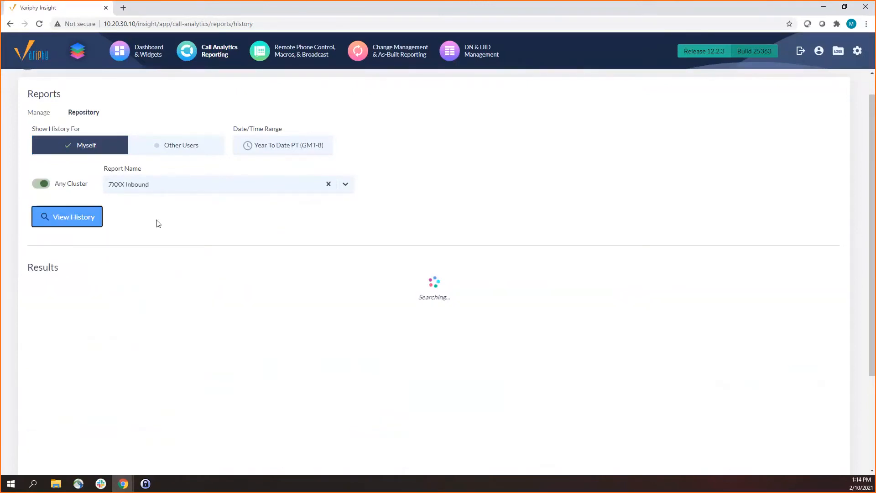
# Examine the status of the Jan 4, 2021 entry among the 7XXX Inbound results
pyautogui.scroll(-2, 402, 282)
pyautogui.click(31, 326)
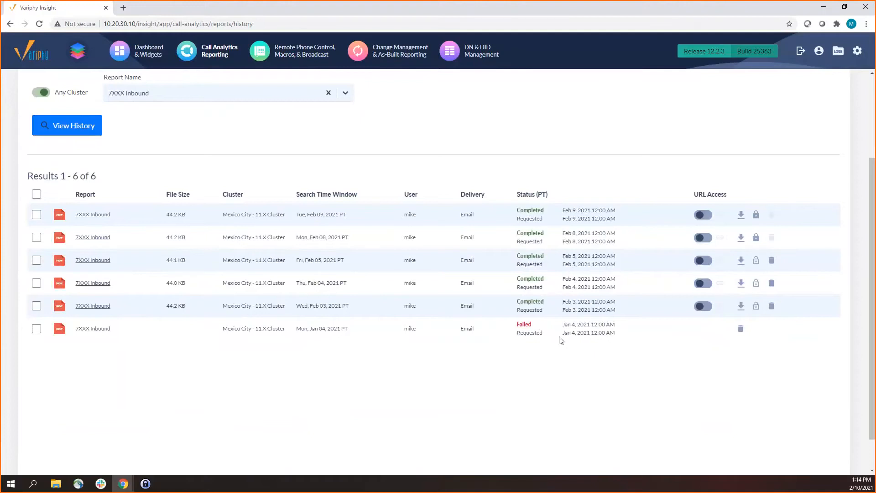
pyautogui.moveTo(518, 324); pyautogui.dragTo(539, 326)
pyautogui.click(534, 326)
# Check the Jan 4 entry's report name for a download link, and download the 7XXX Inbound report of Feb 9, 2021
pyautogui.moveTo(78, 328); pyautogui.dragTo(82, 330)
pyautogui.click(83, 329)
pyautogui.click(84, 219)
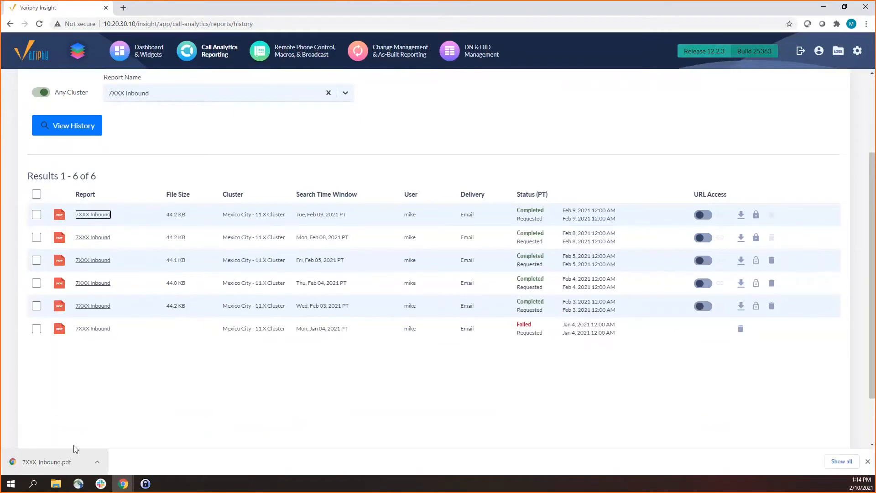
pyautogui.doubleClick(82, 328)
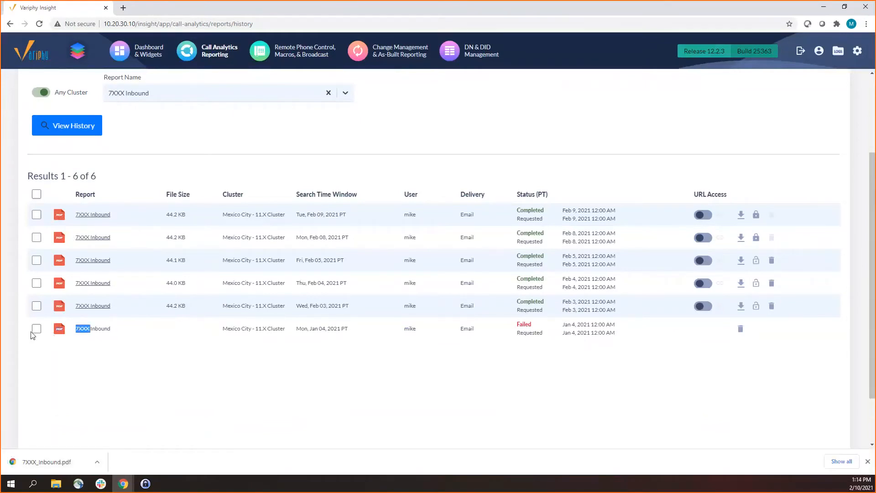
# Review the status and request timestamps of the failed 7XXX Inbound report
pyautogui.scroll(1, 608, 270)
pyautogui.scroll(3, 608, 271)
pyautogui.scroll(-3, 601, 302)
pyautogui.moveTo(522, 308); pyautogui.dragTo(602, 315)
pyautogui.click(603, 315)
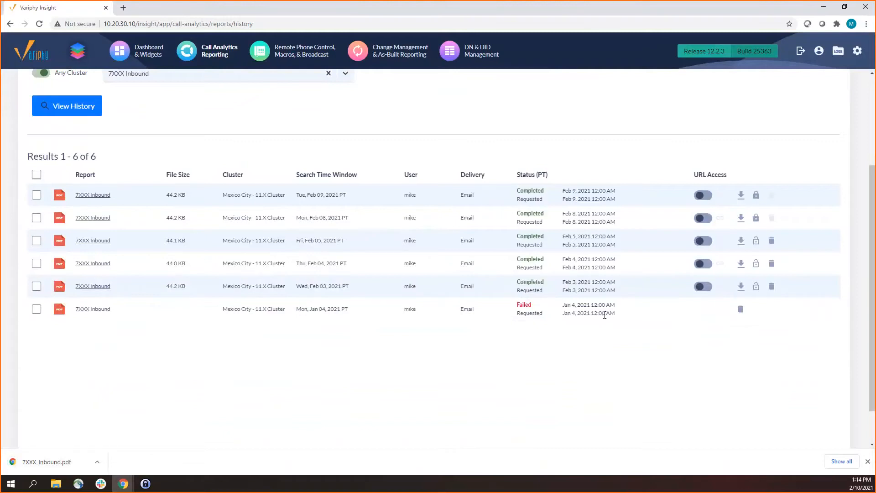
# Clear the 7XXX Inbound report name filter and reload the report history
pyautogui.scroll(2, 423, 279)
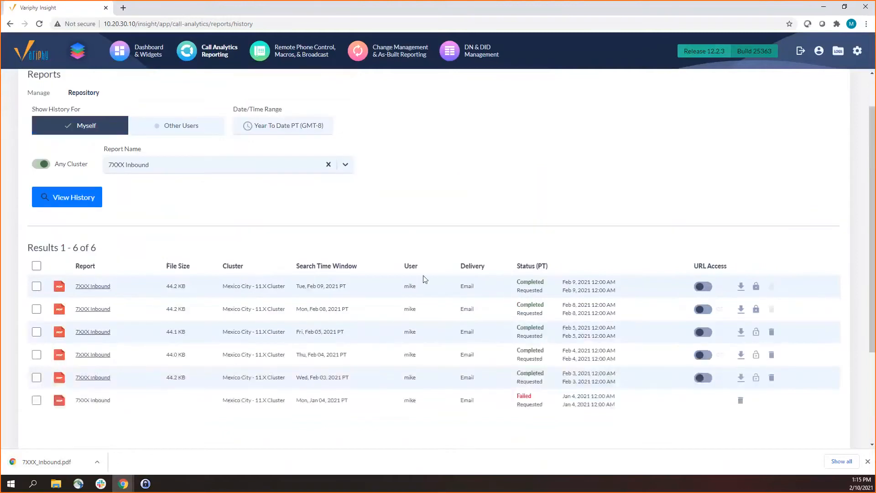
pyautogui.moveTo(516, 398); pyautogui.dragTo(537, 399)
pyautogui.click(537, 399)
pyautogui.click(36, 196)
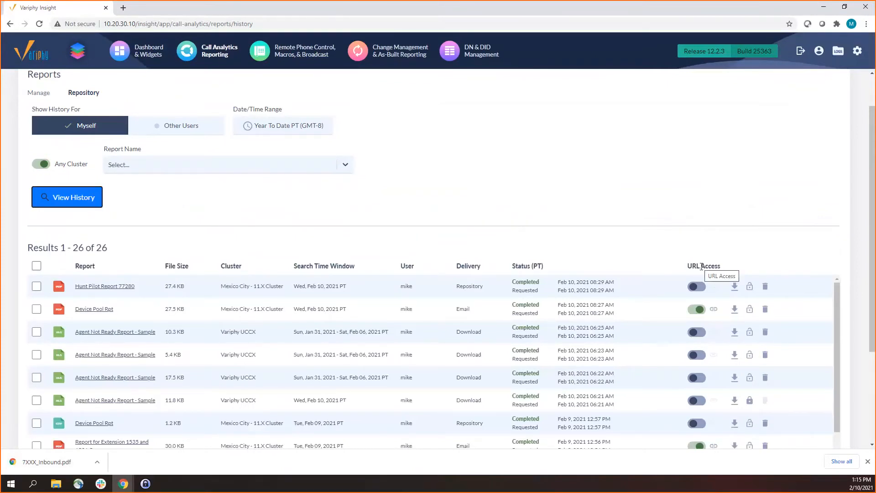
# Enable URL access for Hunt Pilot Report 77280, copy its link, and open it in a new browser tab
pyautogui.click(696, 288)
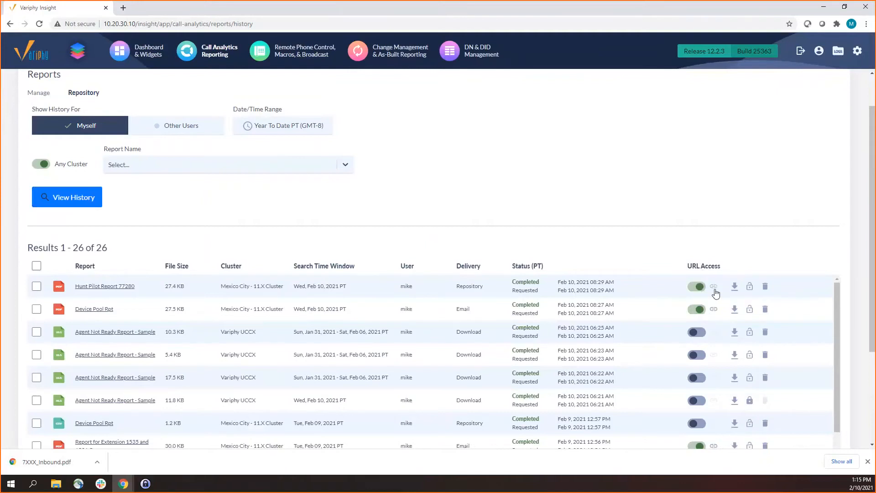
pyautogui.click(714, 291)
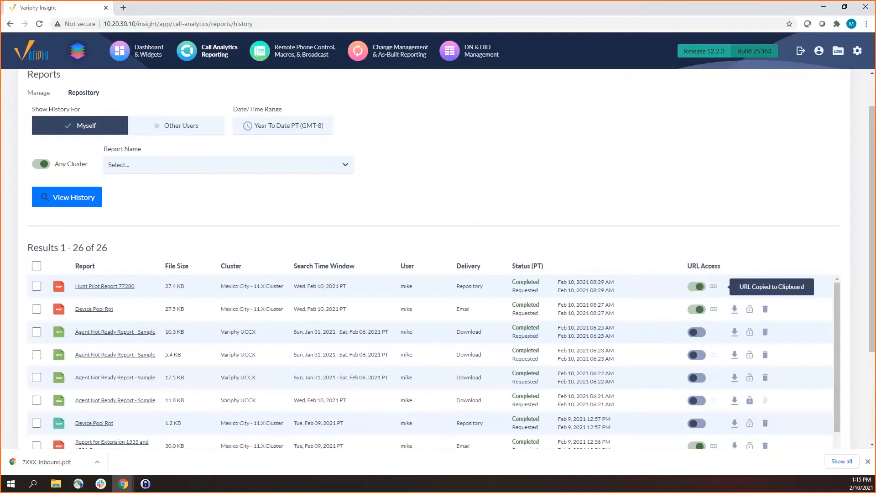
pyautogui.click(123, 9)
pyautogui.hotkey('ctrl', 'v')
pyautogui.press('Return')
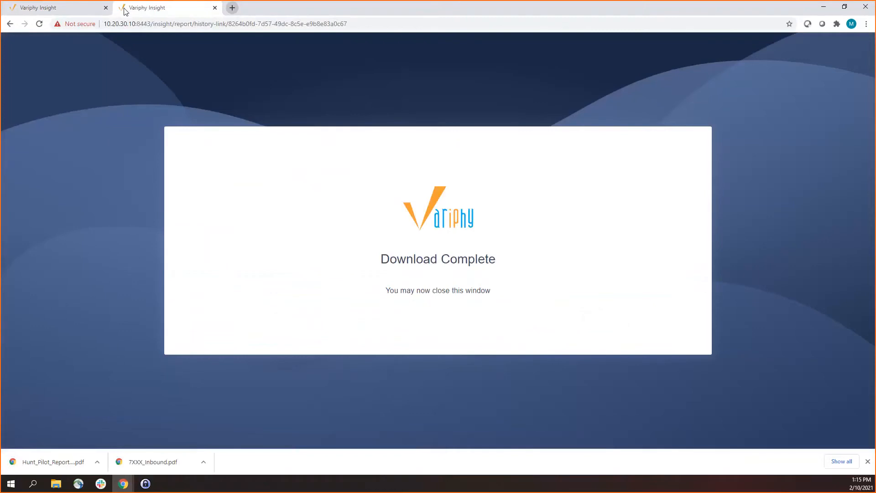
# View the downloaded Hunt Pilot Report 77280 PDF, close it, and return to the report history
pyautogui.click(67, 457)
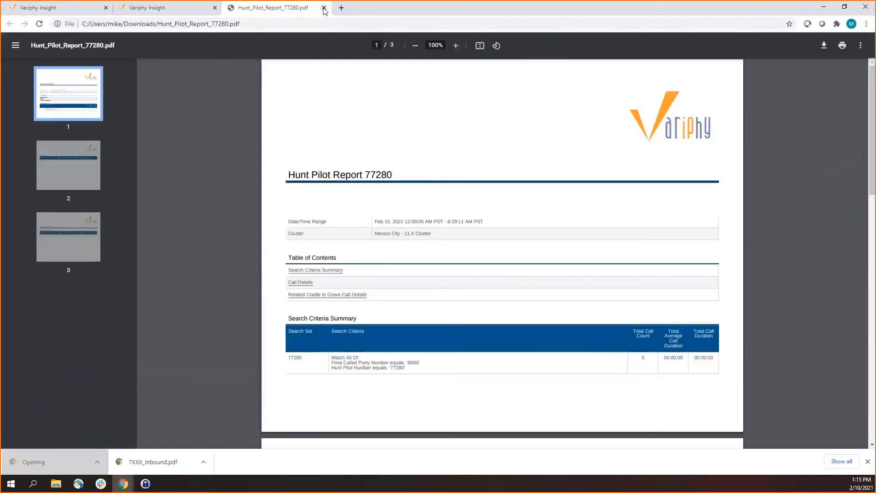
pyautogui.click(323, 8)
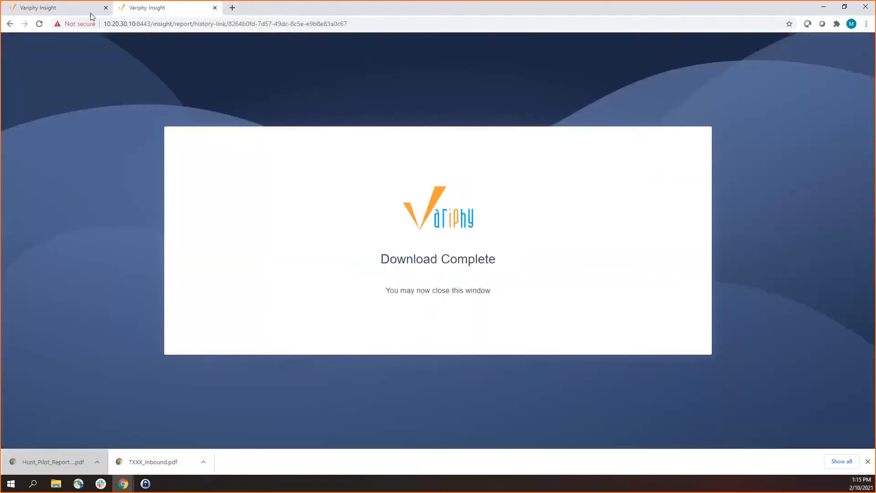
pyautogui.click(64, 9)
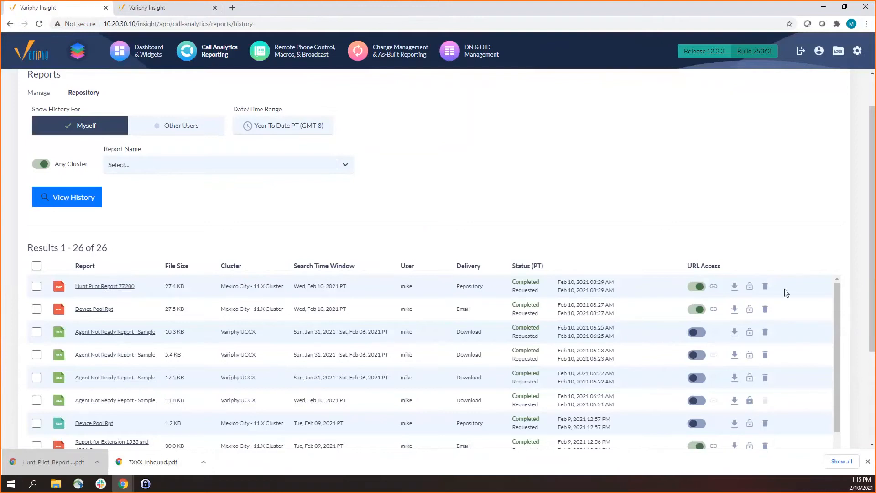
# Delete the Device Pool Rpt file completed Feb 9, 2021 12:57 PM from the repository
pyautogui.scroll(-2, 750, 308)
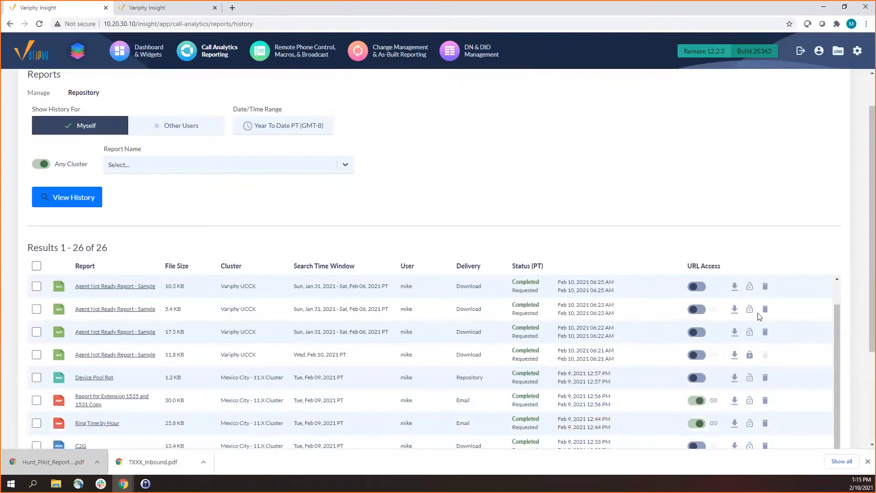
pyautogui.scroll(2, 750, 296)
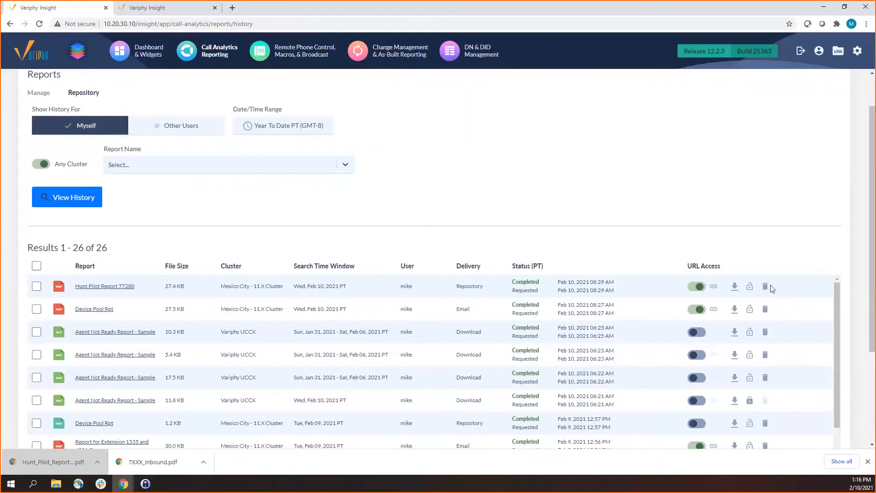
pyautogui.click(37, 424)
pyautogui.click(765, 423)
pyautogui.click(482, 271)
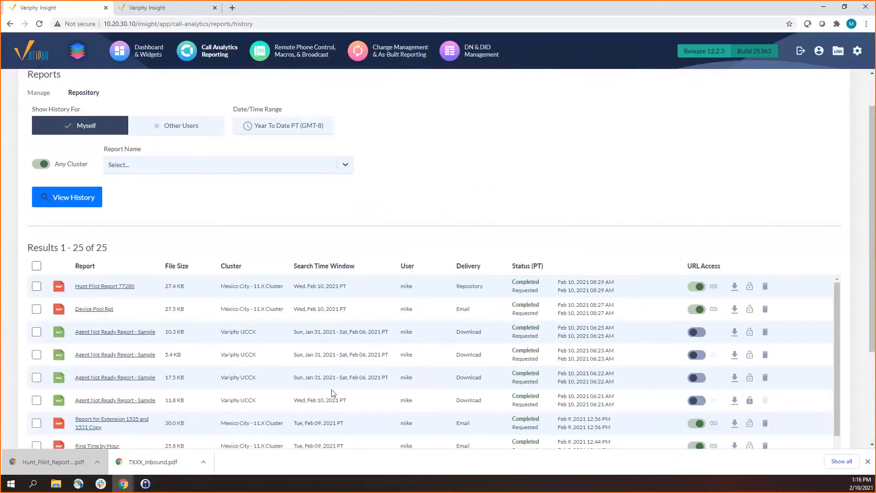
# Select the four Agent Not Ready Report - Sample files and delete them together, confirming the deletion
pyautogui.click(36, 400)
pyautogui.click(36, 354)
pyautogui.click(37, 377)
pyautogui.click(37, 354)
pyautogui.click(37, 355)
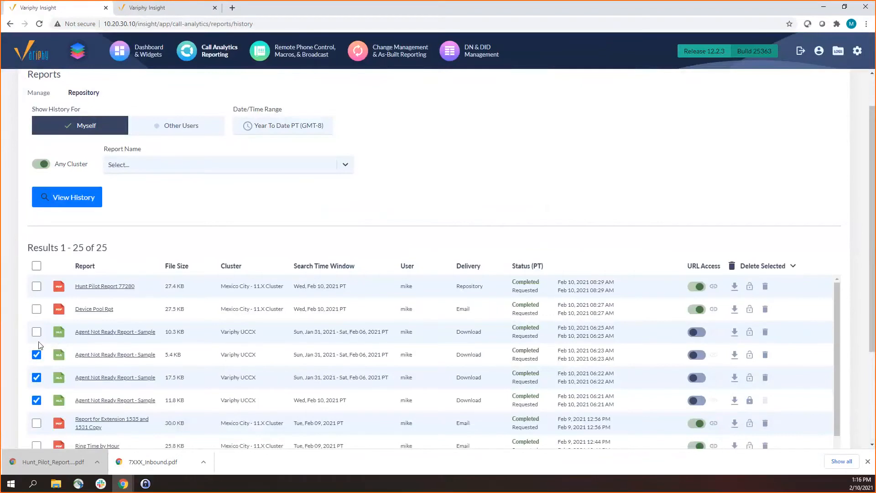
pyautogui.click(37, 332)
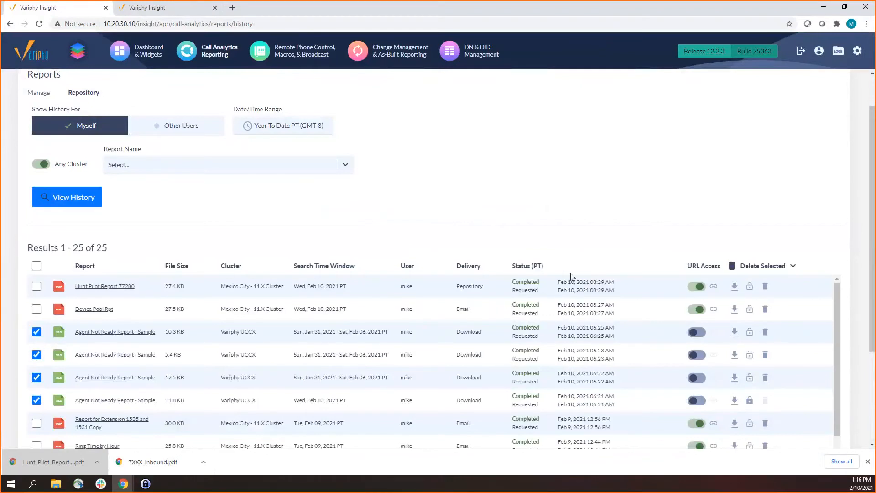
pyautogui.click(755, 265)
pyautogui.moveTo(342, 239); pyautogui.dragTo(533, 246)
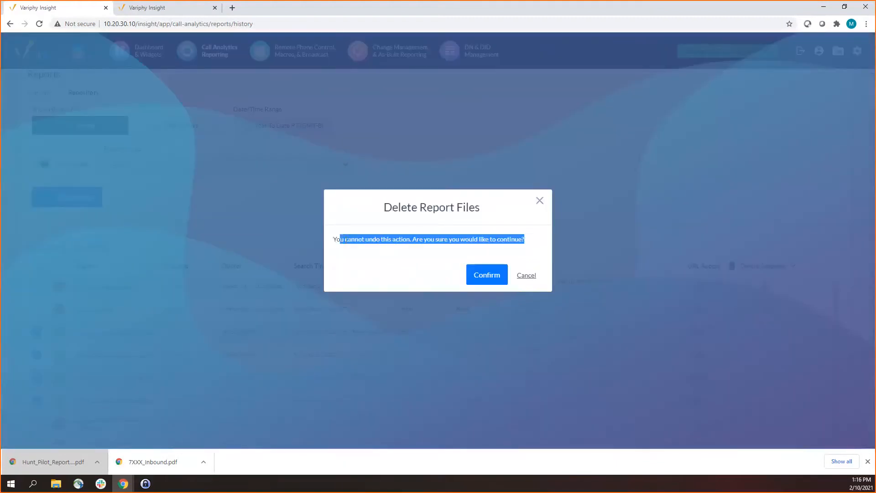
pyautogui.click(378, 245)
pyautogui.click(496, 282)
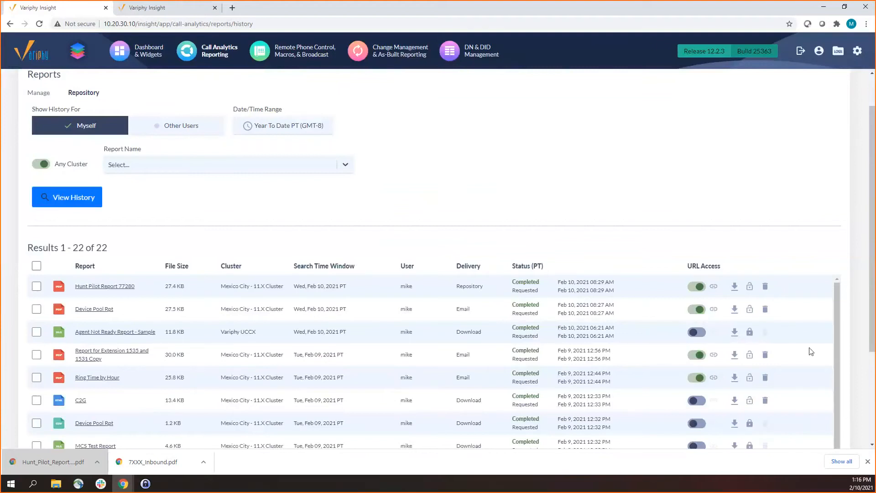
# Try to delete the protected Agent Not Ready Report - Sample file of Feb 10, 2021 06:21 AM
pyautogui.click(37, 331)
pyautogui.click(747, 266)
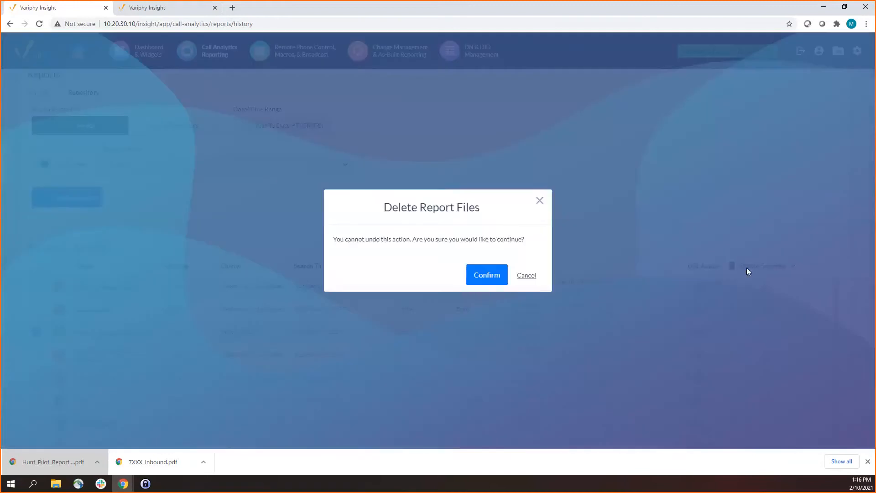
pyautogui.click(499, 280)
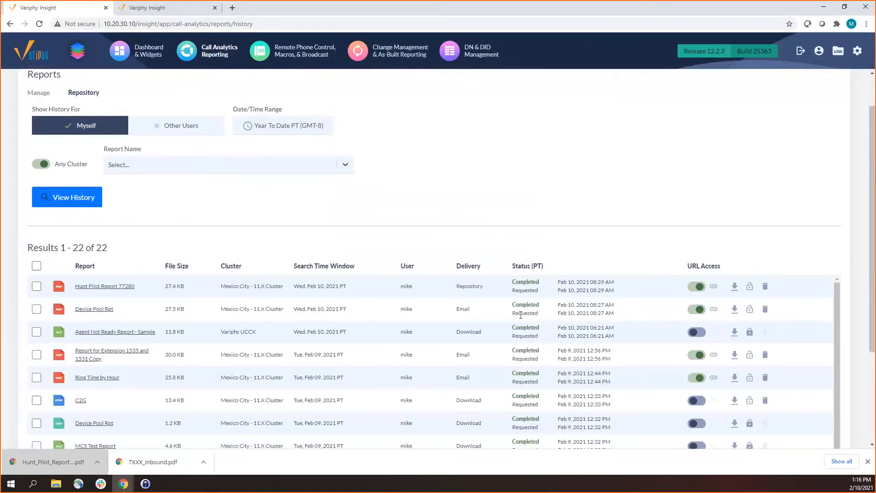
# Open the report management list and set up a run of the 71XX Outbound report with Repository delivery
pyautogui.scroll(-3, 339, 296)
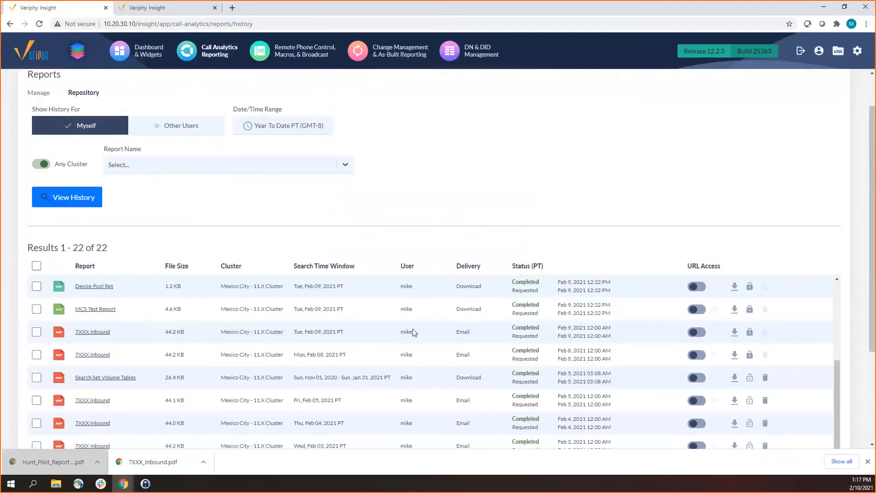
pyautogui.scroll(1, 690, 256)
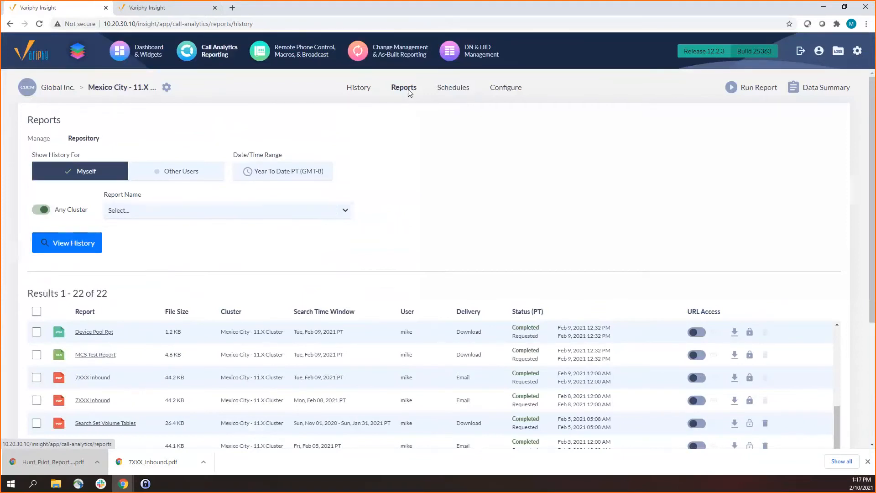
pyautogui.click(404, 88)
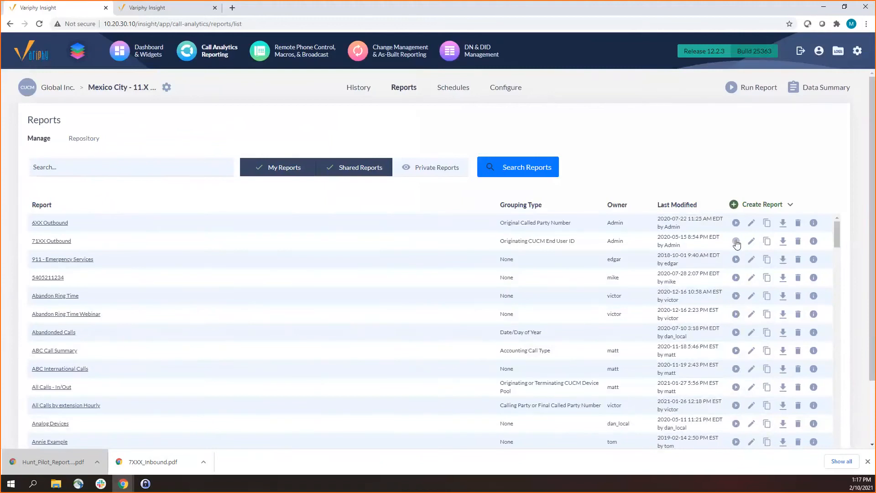
pyautogui.click(736, 242)
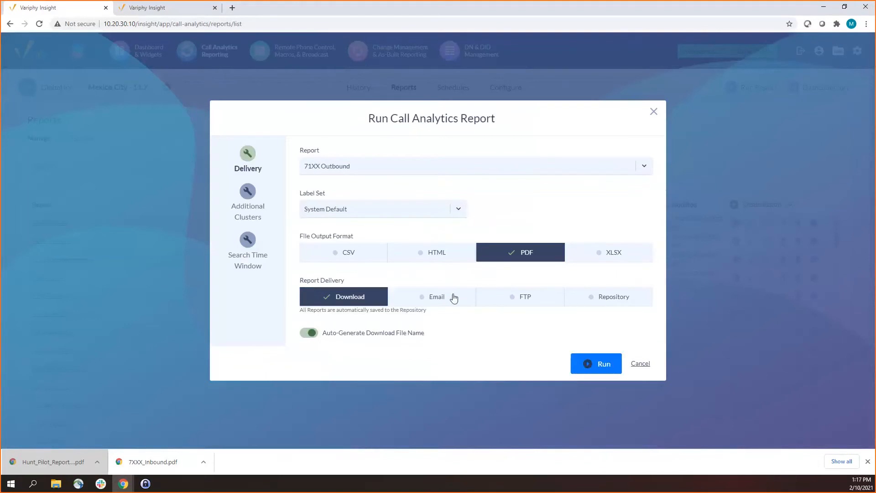
pyautogui.click(619, 299)
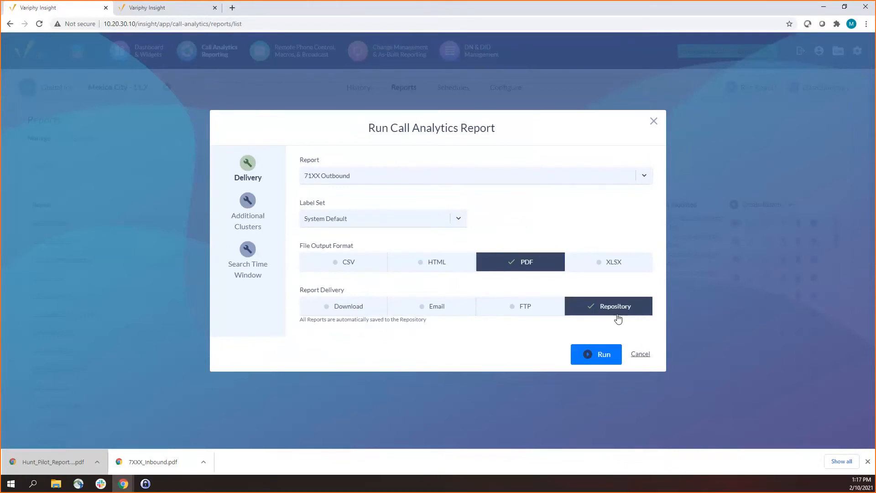
# Change the delivery to Email as a Repository Download Link, choose the recipient, and run the 71XX Outbound report
pyautogui.click(442, 308)
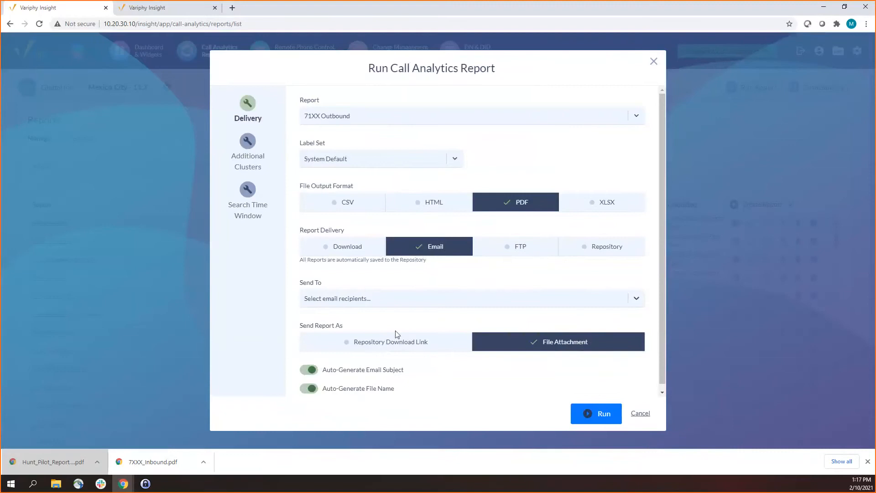
pyautogui.click(391, 345)
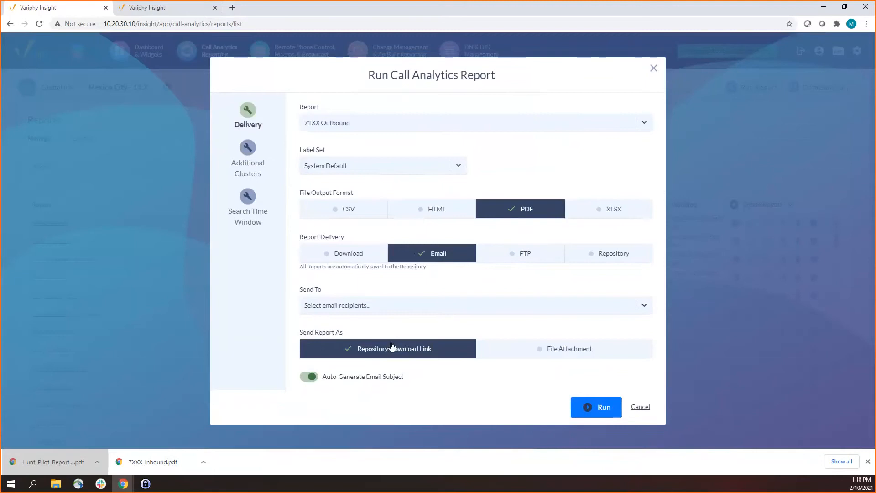
pyautogui.click(399, 312)
pyautogui.write('mike')
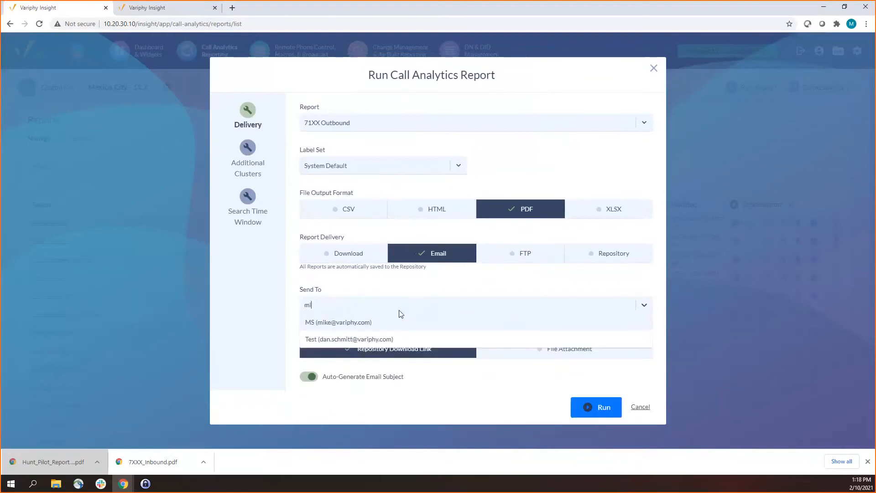
pyautogui.click(387, 319)
pyautogui.click(593, 407)
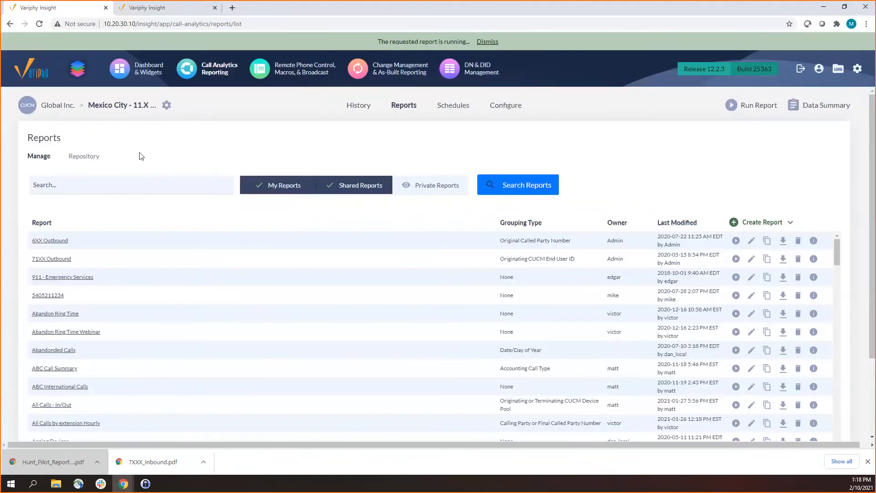
# Open the report repository and review the 71XX Outbound entry's completion and request timestamps
pyautogui.click(94, 160)
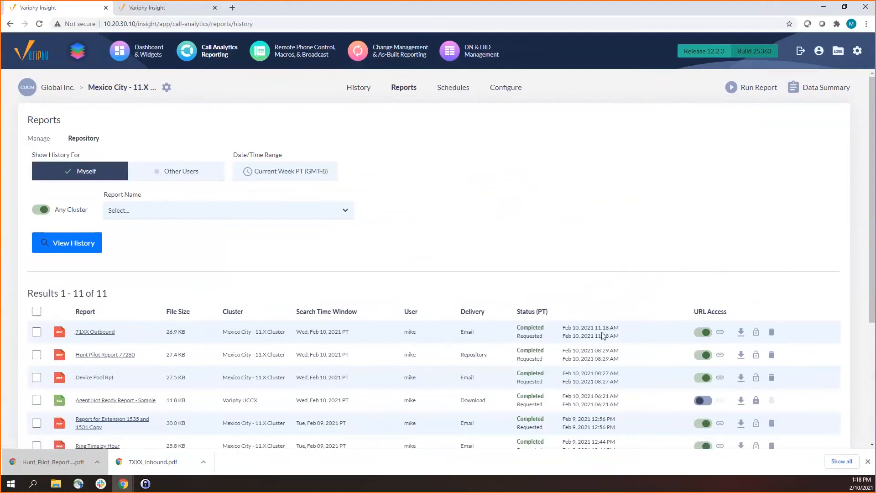
pyautogui.moveTo(614, 341); pyautogui.dragTo(616, 339)
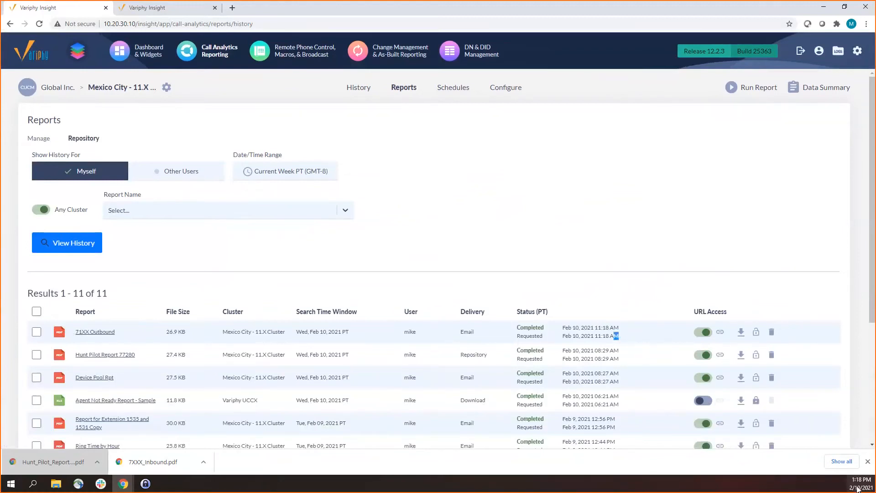
pyautogui.moveTo(598, 336); pyautogui.dragTo(605, 338)
pyautogui.moveTo(563, 325); pyautogui.dragTo(618, 334)
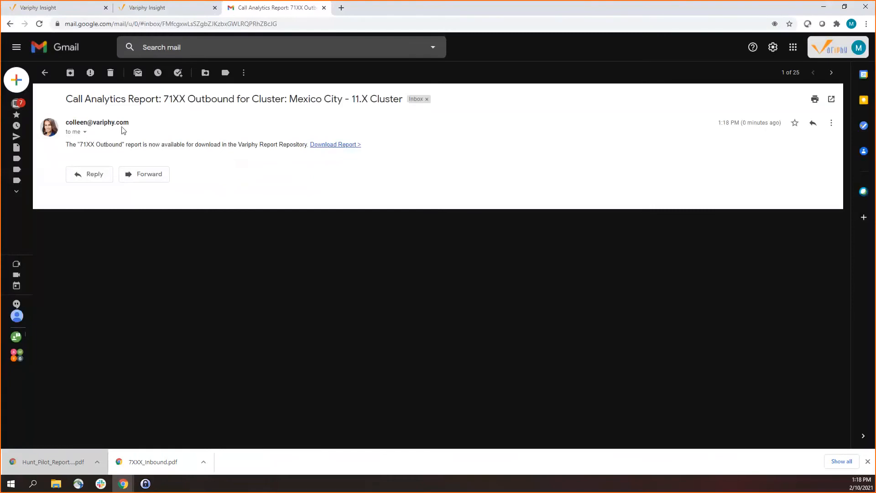
# Download the 71XX Outbound report through the notification email's link, and examine the unique identifier in the link's URL
pyautogui.moveTo(73, 144); pyautogui.dragTo(159, 139)
pyautogui.click(326, 145)
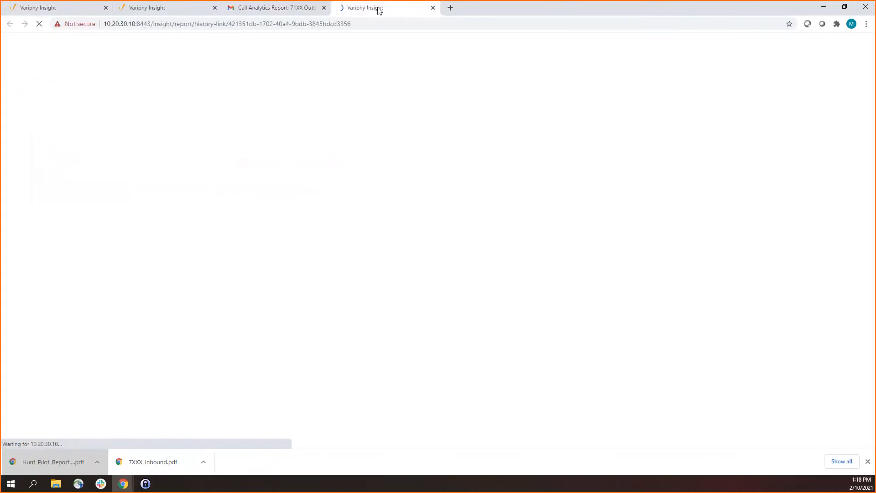
pyautogui.click(162, 8)
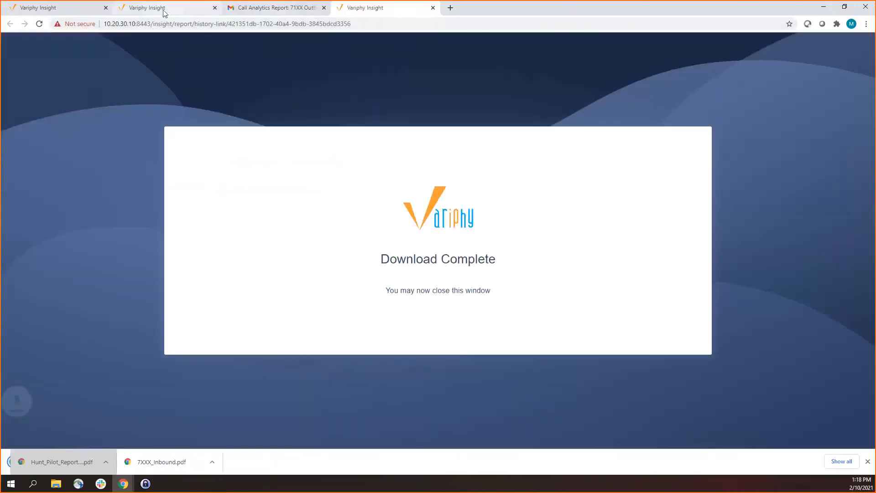
pyautogui.click(383, 9)
pyautogui.moveTo(228, 24); pyautogui.dragTo(360, 23)
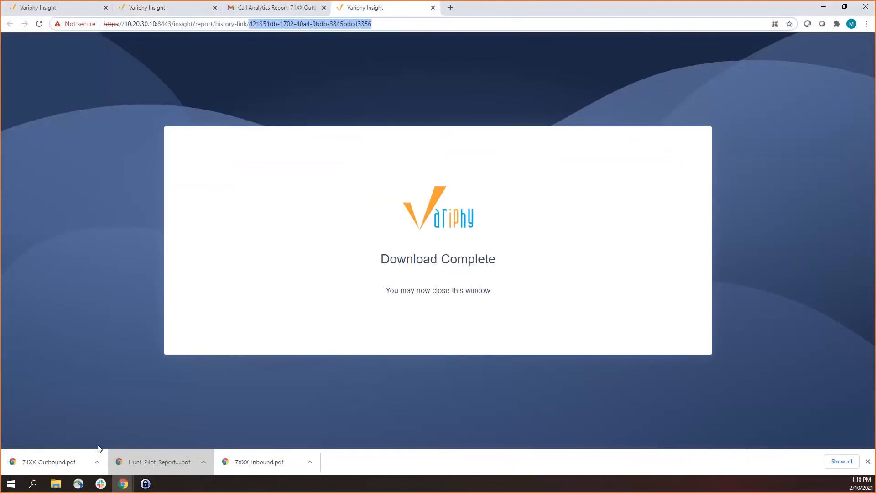
# View the downloaded 71XX_Outbound.pdf, close it, and return to the report repository
pyautogui.click(71, 463)
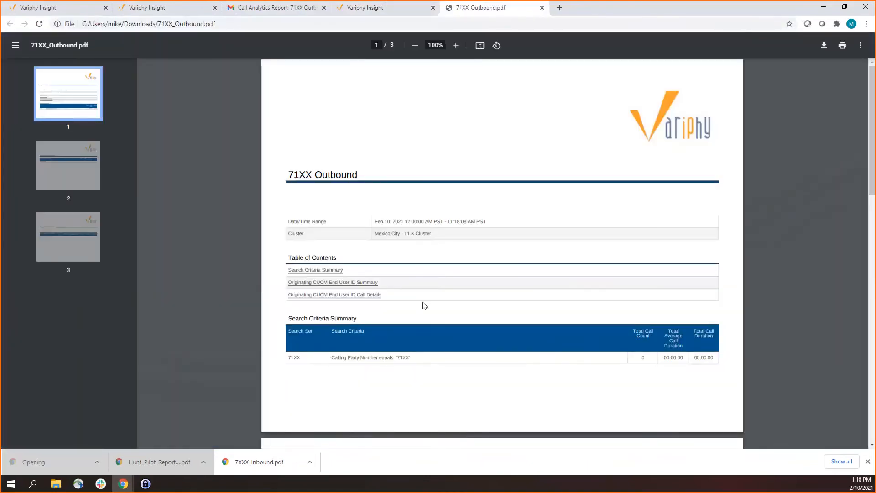
pyautogui.scroll(-2, 422, 303)
pyautogui.scroll(2, 467, 181)
pyautogui.click(542, 8)
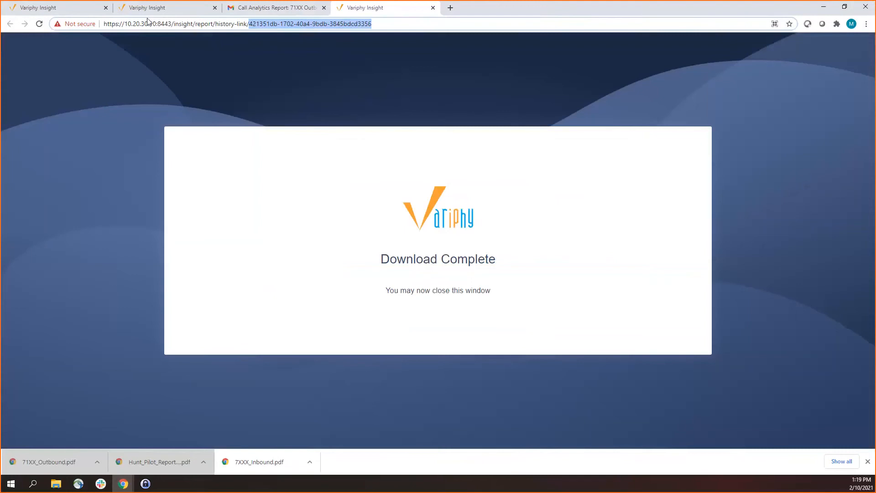
pyautogui.click(67, 9)
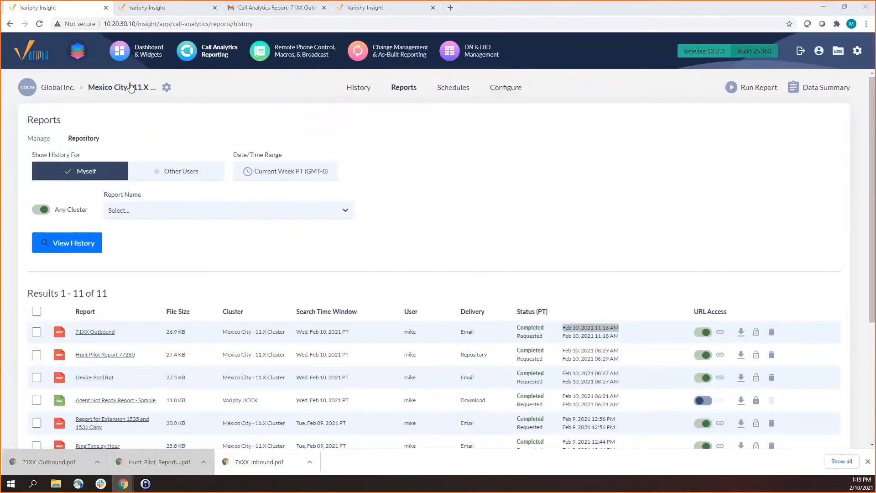
# Open the application settings and examine the protocol, host and port that form the route for report download URLs
pyautogui.click(403, 87)
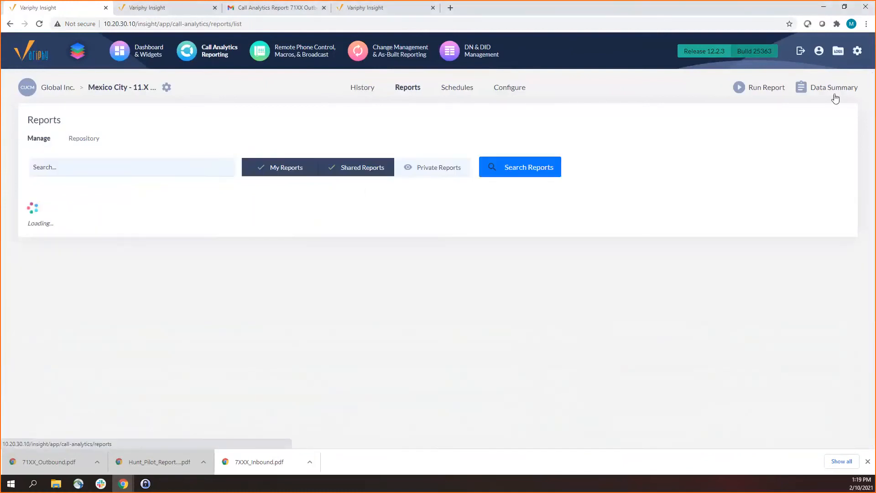
pyautogui.moveTo(857, 55)
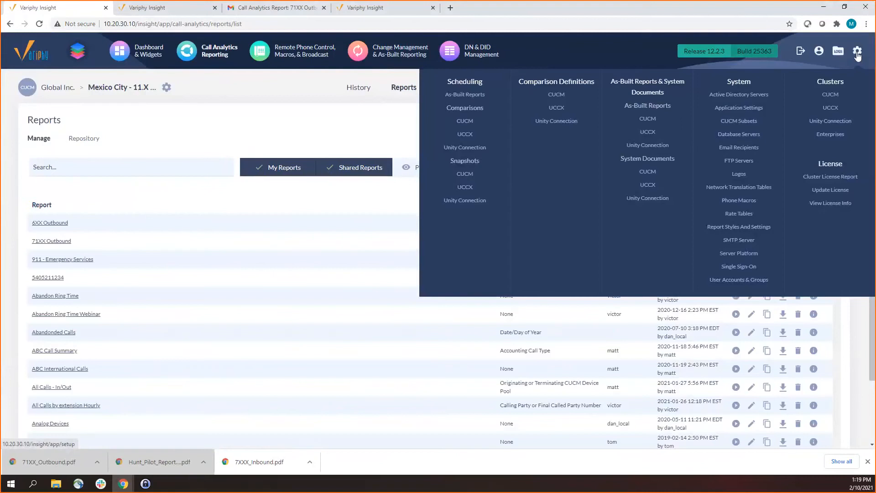
pyautogui.click(734, 110)
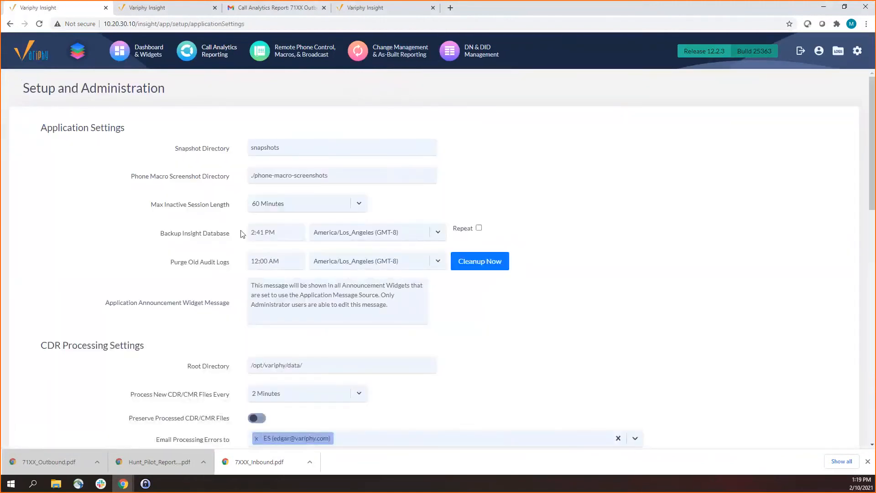
pyautogui.scroll(-2, 215, 240)
pyautogui.scroll(-4, 215, 240)
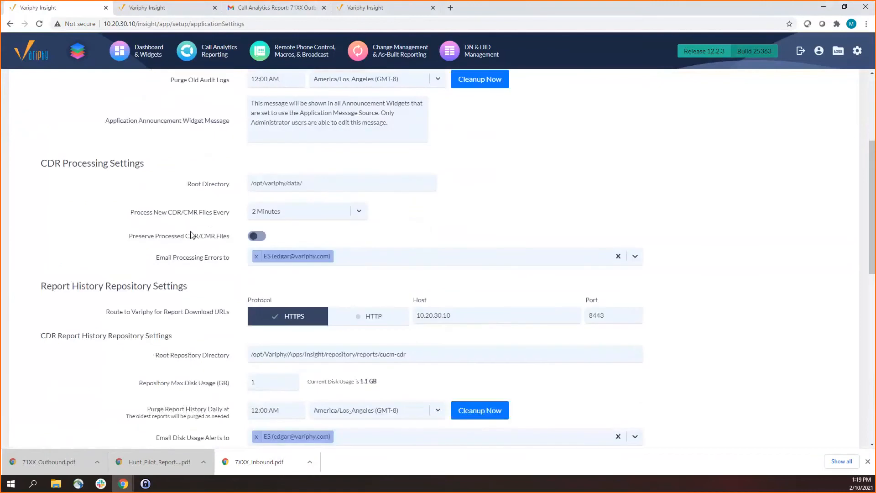
pyautogui.moveTo(107, 221); pyautogui.dragTo(233, 227)
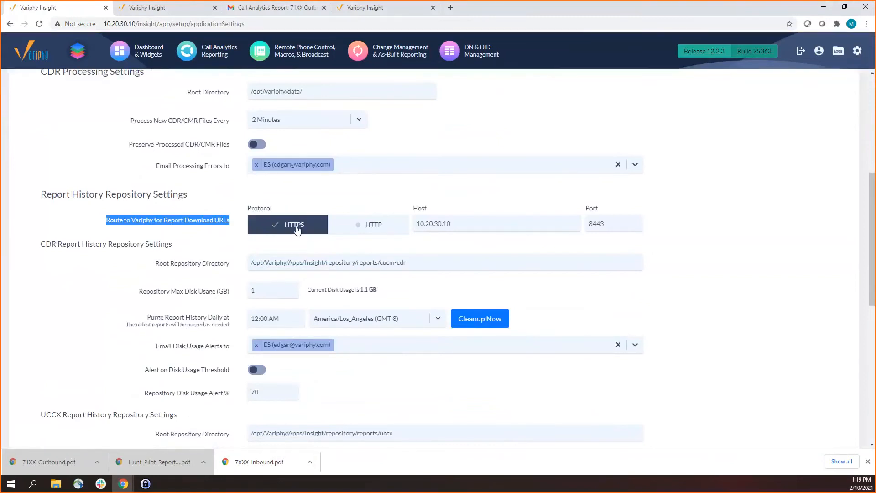
pyautogui.scroll(-1, 290, 189)
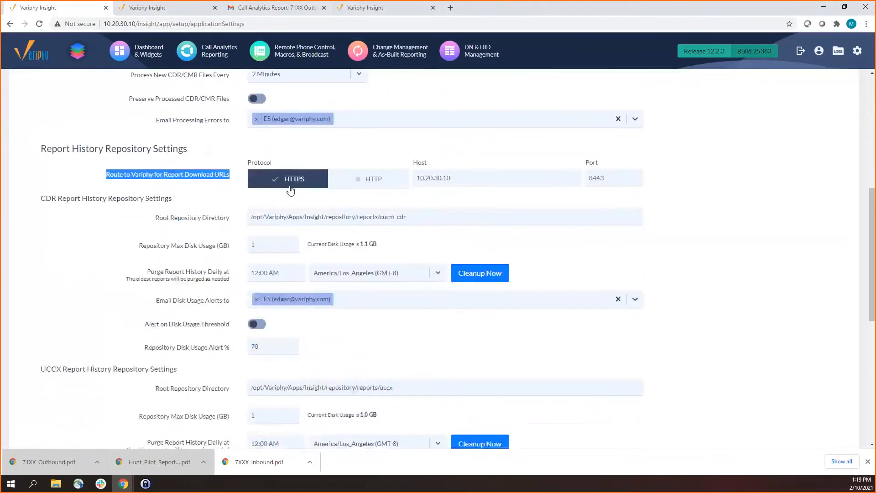
pyautogui.doubleClick(432, 182)
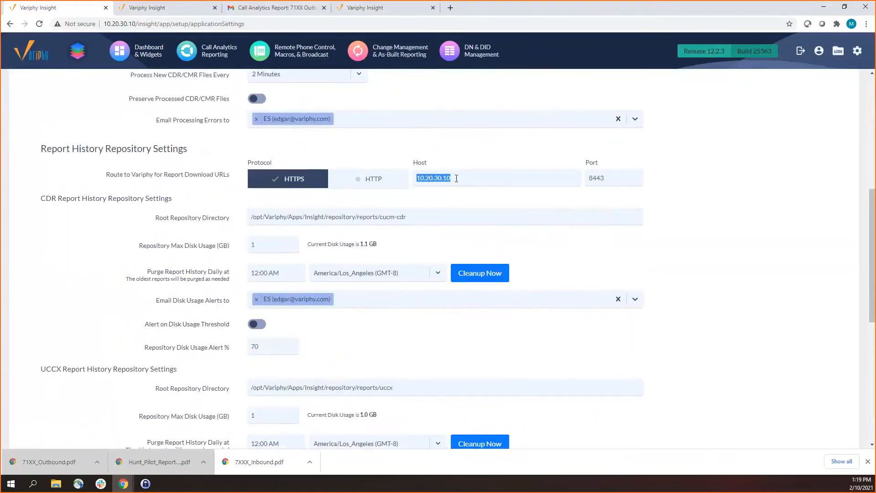
pyautogui.click(593, 177)
pyautogui.doubleClick(597, 178)
# Compare the protocol, host and port in the downloaded report's link with the route settings, ending back in the application settings
pyautogui.click(359, 13)
pyautogui.moveTo(104, 24); pyautogui.dragTo(168, 21)
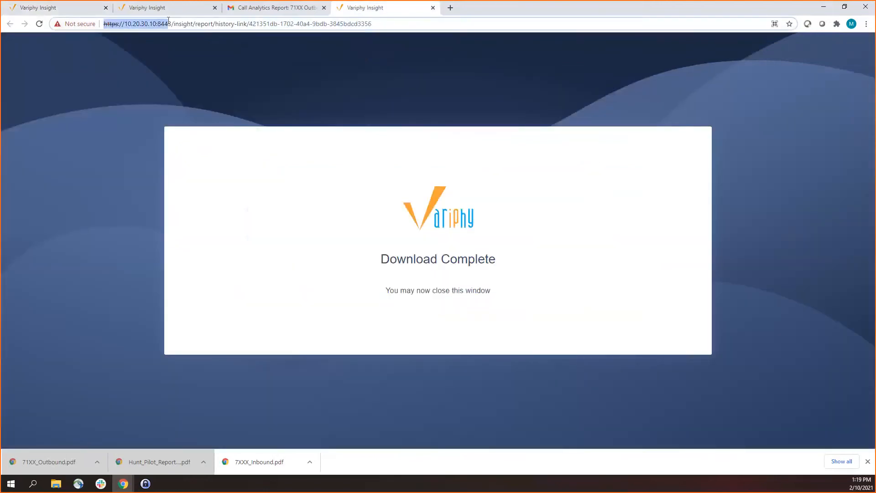
pyautogui.click(155, 8)
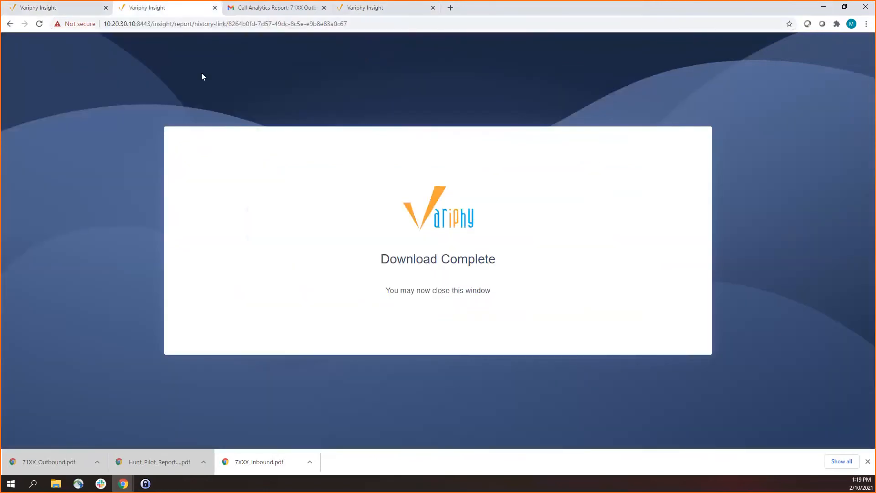
pyautogui.click(70, 8)
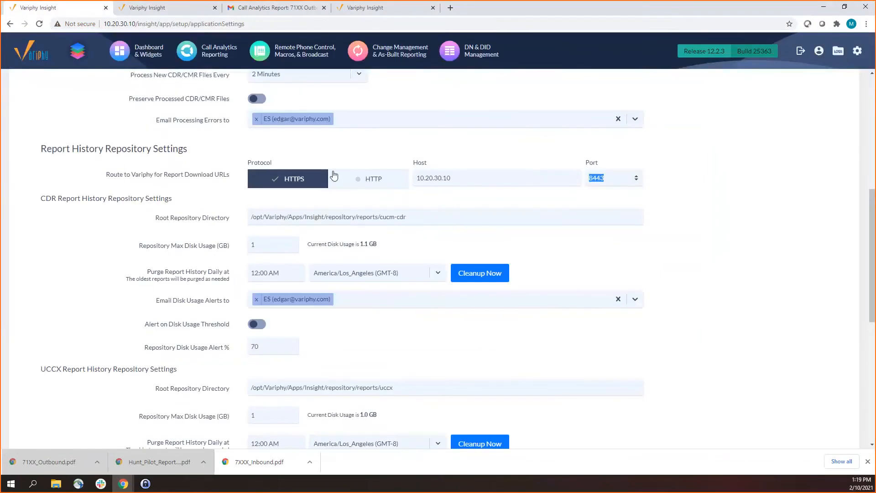
# Examine the root repository directories in the CDR and UCCX report history repository settings
pyautogui.scroll(-1, 84, 196)
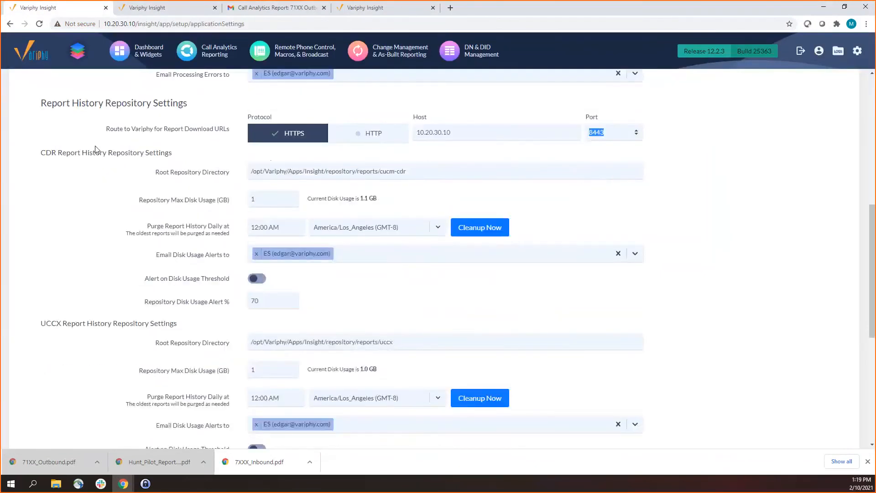
pyautogui.moveTo(41, 153); pyautogui.dragTo(65, 151)
pyautogui.scroll(-1, 73, 277)
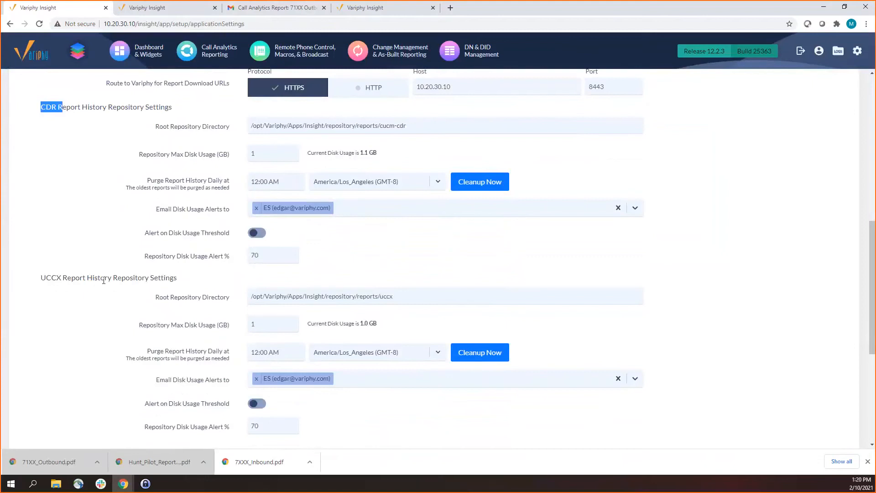
pyautogui.moveTo(163, 128); pyautogui.dragTo(218, 131)
pyautogui.click(386, 126)
pyautogui.click(389, 296)
# Review the CDR repository's maximum disk usage, current usage and daily purge time
pyautogui.click(272, 157)
pyautogui.moveTo(309, 153); pyautogui.dragTo(375, 153)
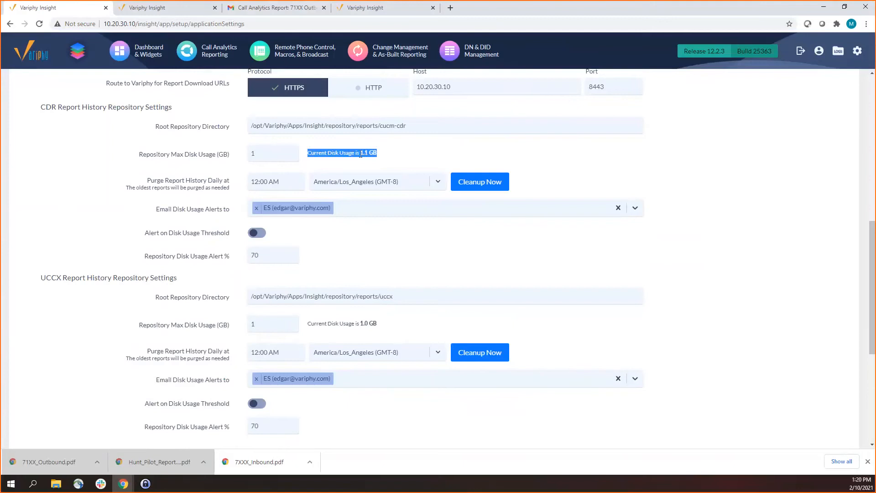
pyautogui.click(278, 184)
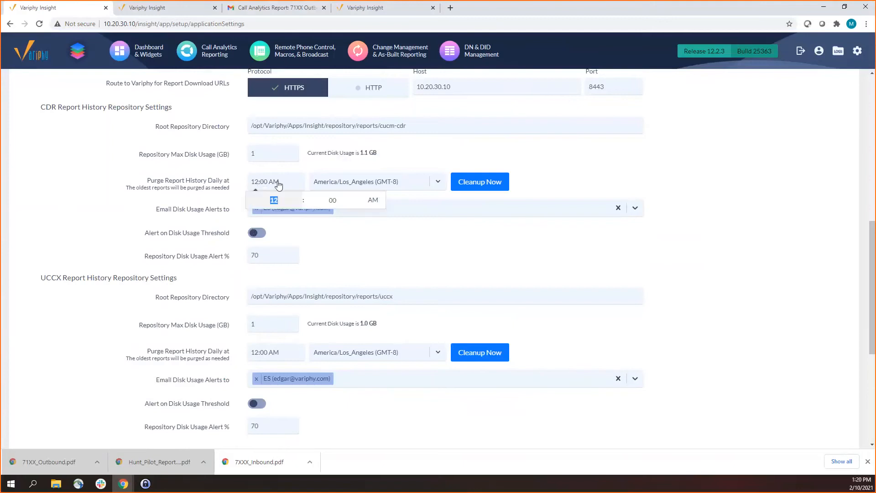
pyautogui.click(206, 186)
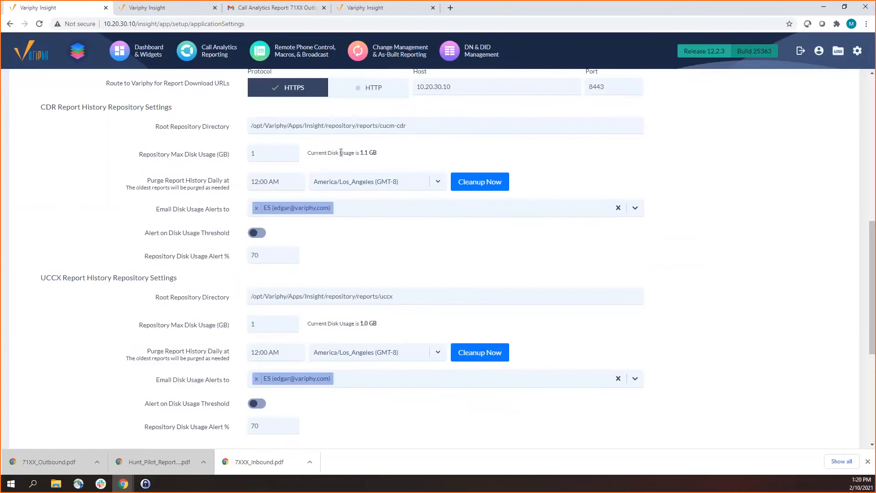
pyautogui.moveTo(322, 151); pyautogui.dragTo(391, 159)
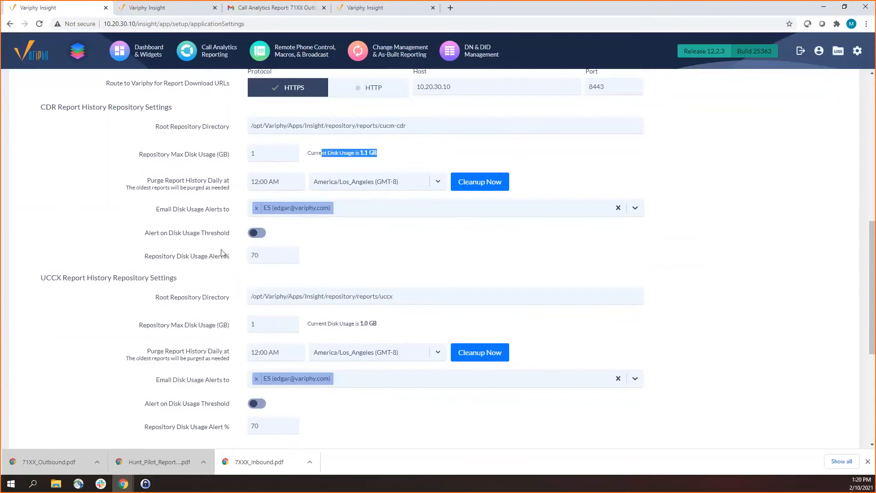
# Review the CDR repository's disk usage alert percentage and threshold switch, leaving alerts off, and look over the UCCX repository settings
pyautogui.click(265, 255)
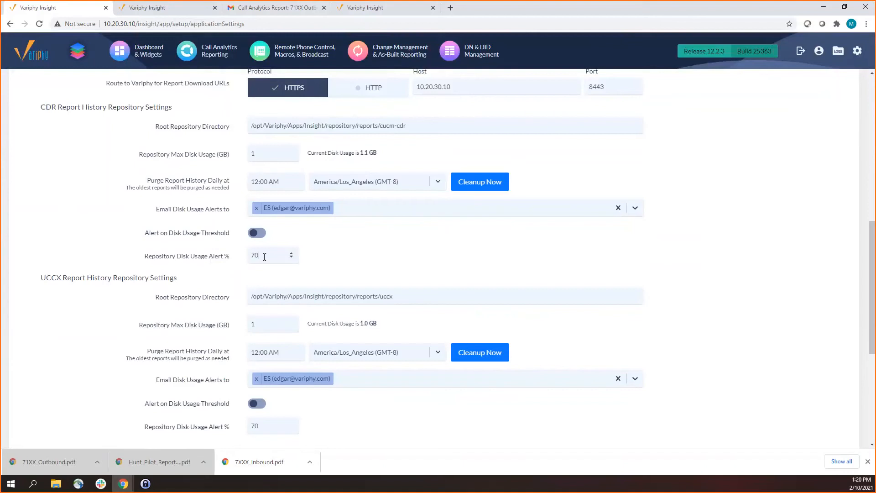
pyautogui.click(270, 154)
pyautogui.click(257, 234)
pyautogui.click(257, 232)
pyautogui.scroll(-3, 226, 219)
pyautogui.scroll(1, 263, 269)
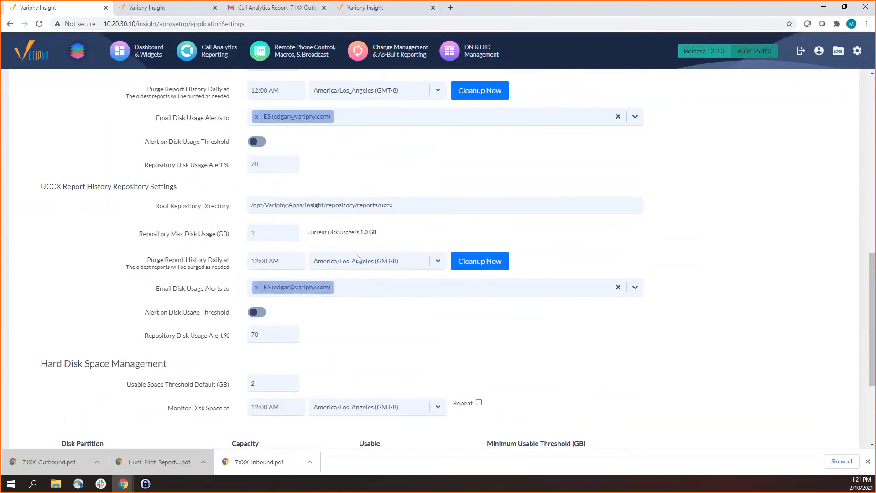
pyautogui.scroll(2, 357, 259)
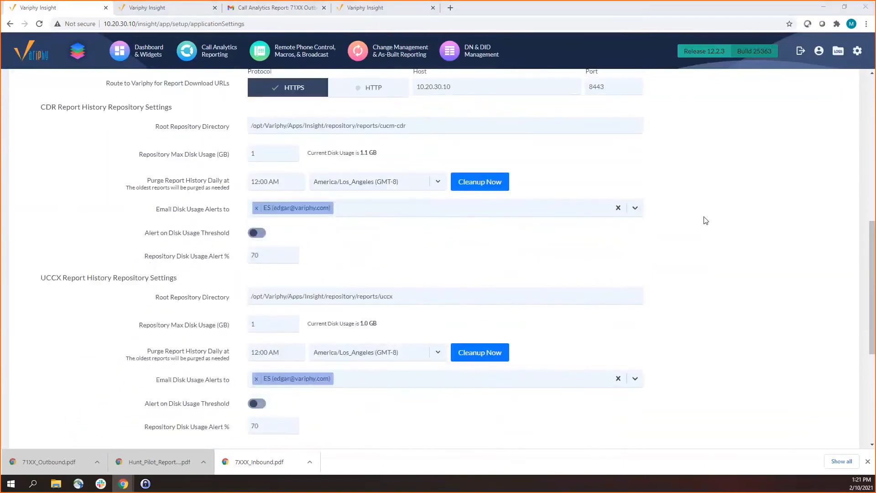
# Re-examine the host used in the route for report download URLs
pyautogui.click(858, 52)
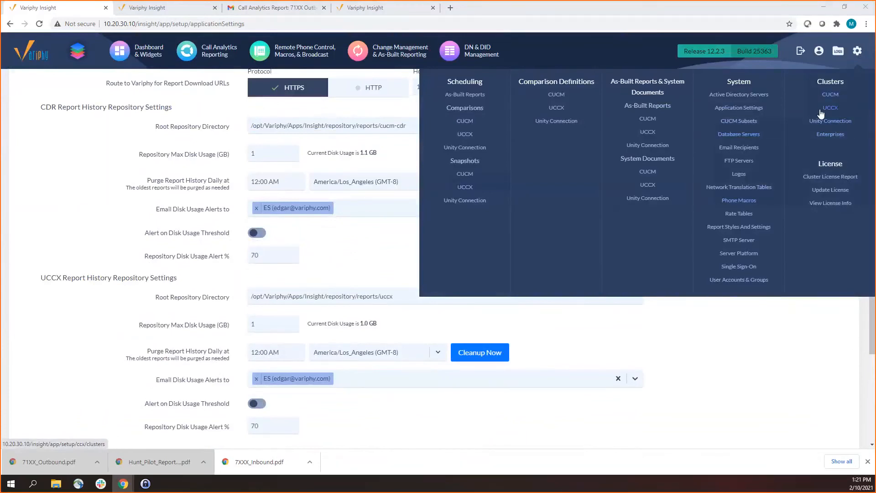
pyautogui.scroll(1, 391, 246)
pyautogui.scroll(3, 391, 246)
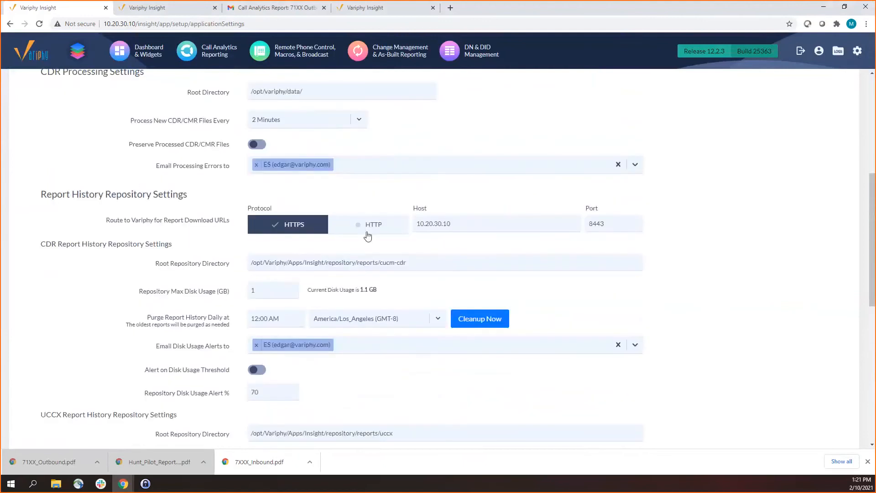
pyautogui.tripleClick(442, 223)
pyautogui.click(857, 51)
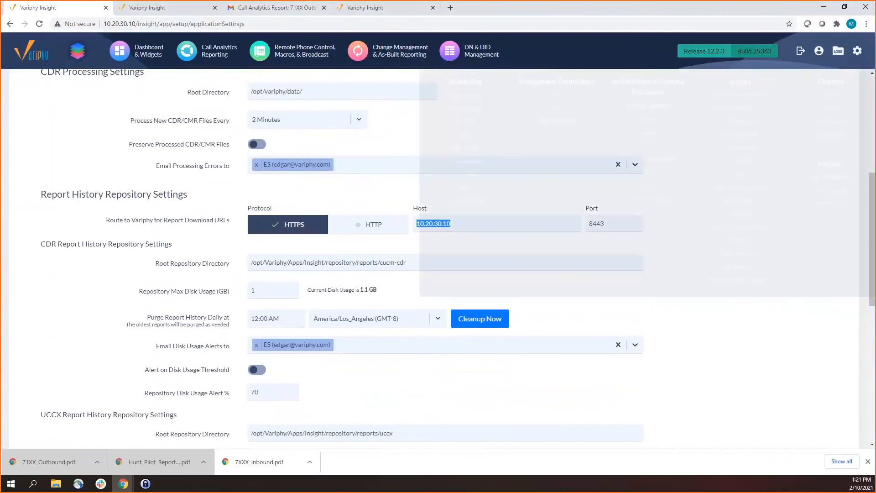
pyautogui.scroll(4, 439, 216)
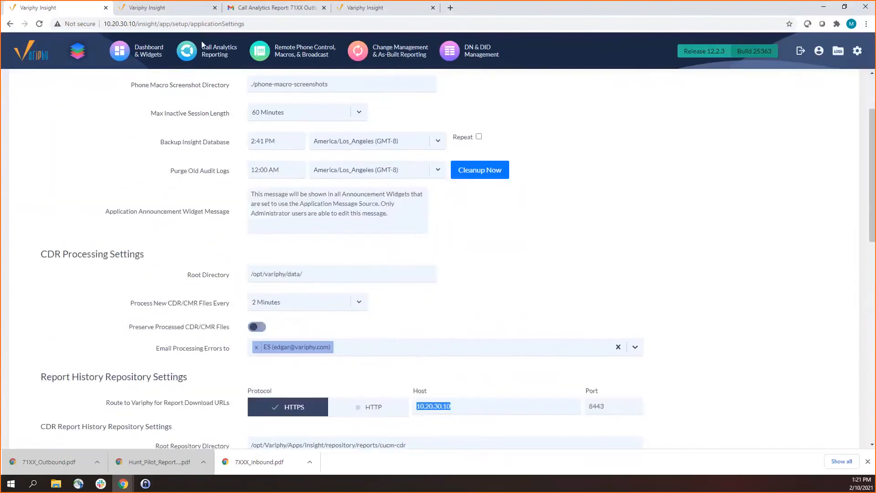
# Open the report repository, include other users' history, and inspect the available user filter without choosing a specific user
pyautogui.click(203, 46)
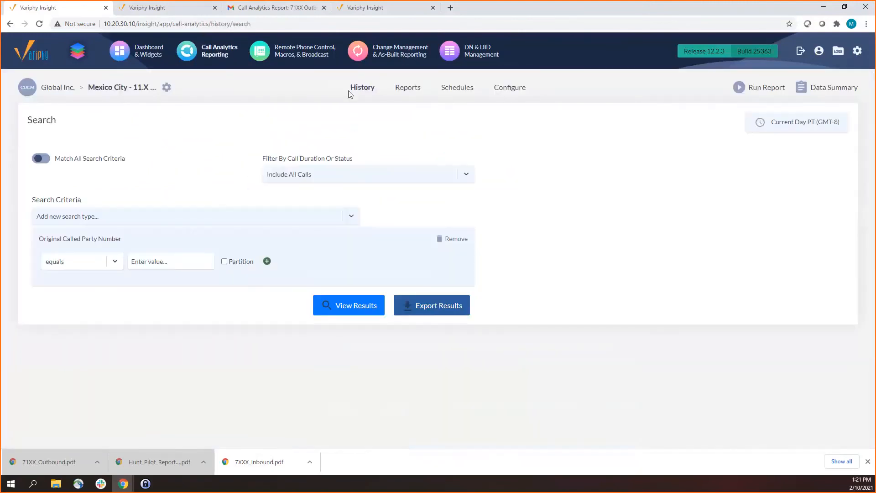
pyautogui.click(404, 89)
pyautogui.click(83, 138)
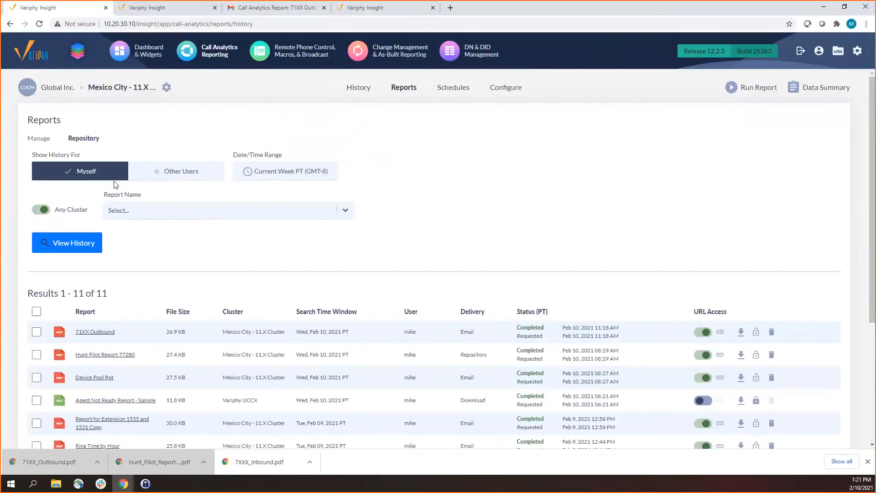
pyautogui.click(181, 175)
pyautogui.click(264, 173)
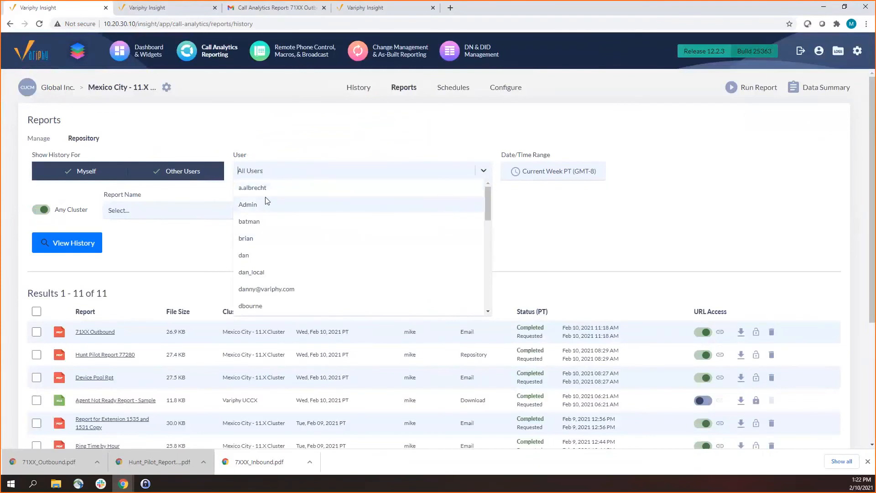
pyautogui.click(319, 137)
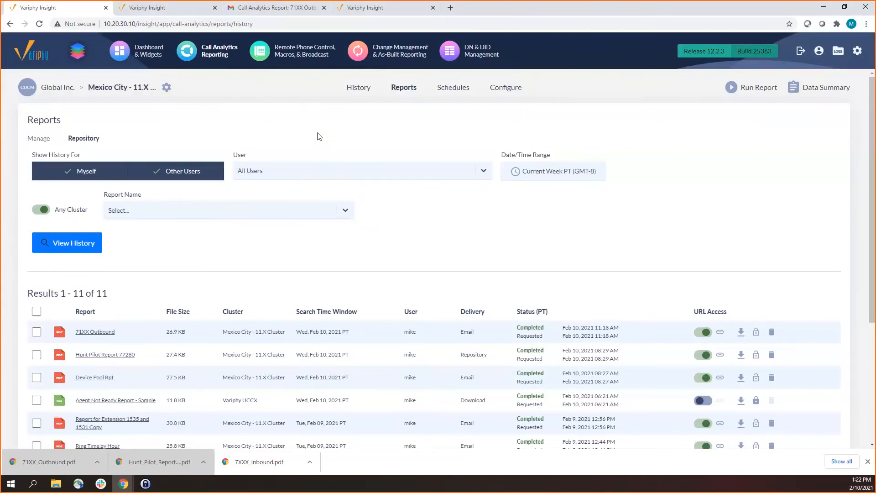
# Reopen the application settings and check the host in the Report History Repository Settings
pyautogui.click(857, 51)
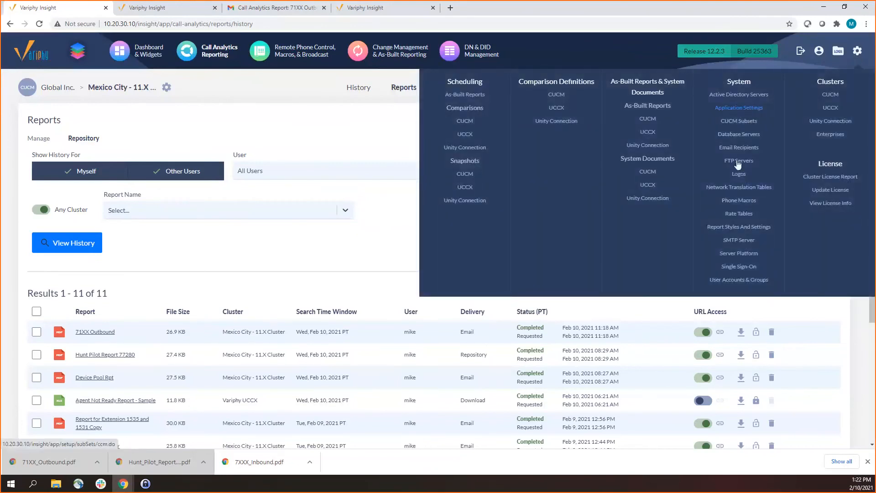
pyautogui.click(739, 109)
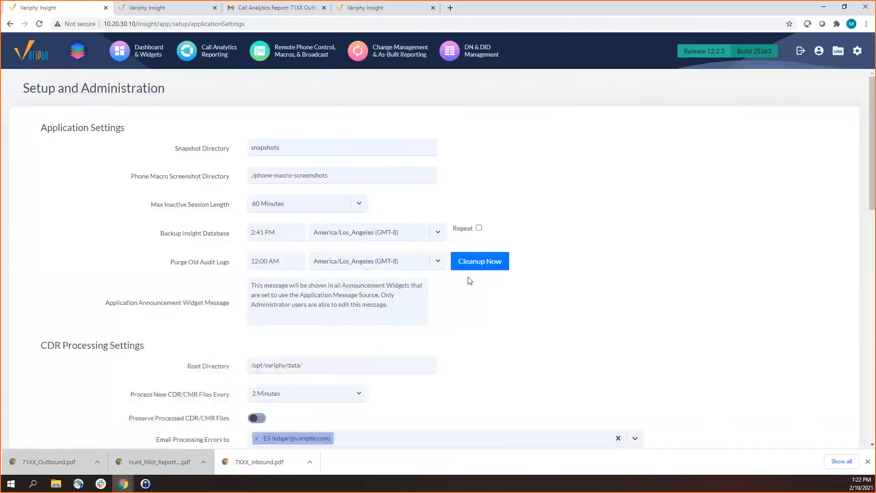
pyautogui.scroll(-3, 451, 287)
pyautogui.scroll(-2, 448, 292)
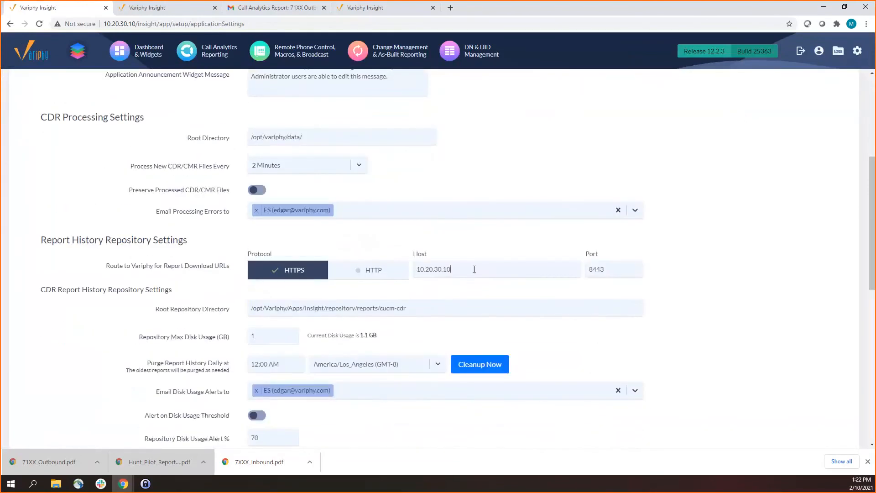
pyautogui.doubleClick(474, 269)
# Return to Call Analytics reports and view the repository, revisiting the managed report list before ending on the repository
pyautogui.click(206, 60)
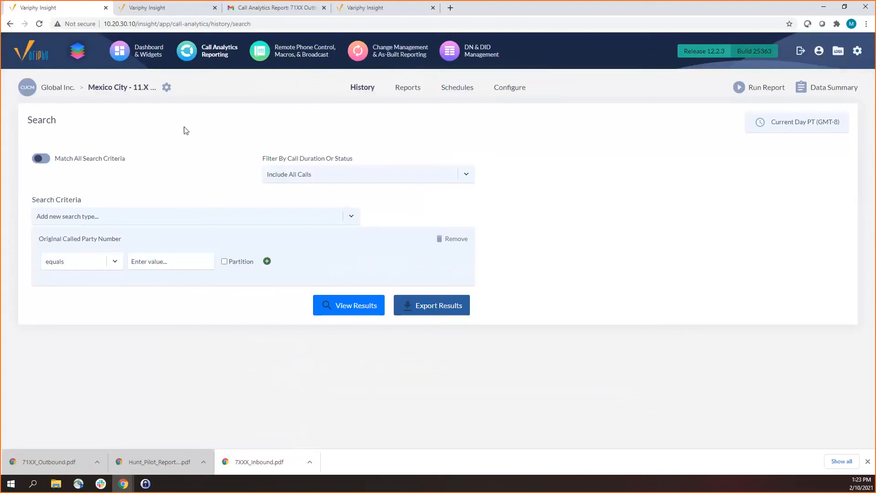
pyautogui.click(407, 90)
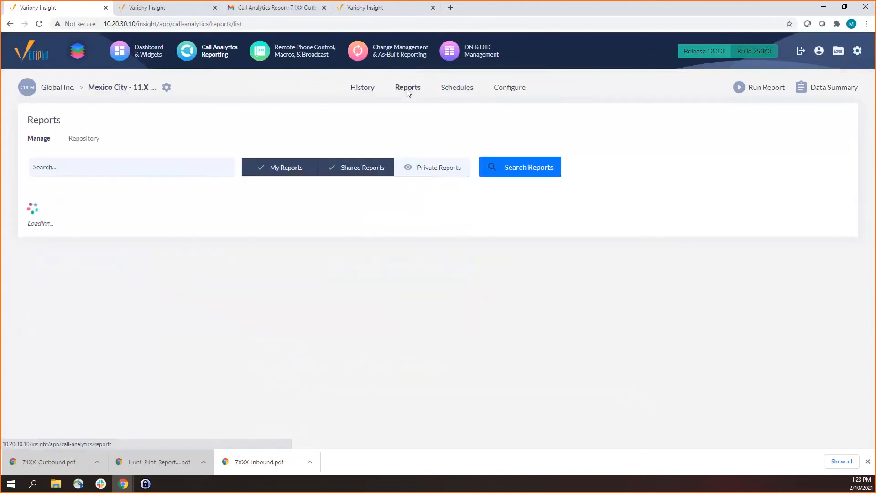
pyautogui.click(89, 139)
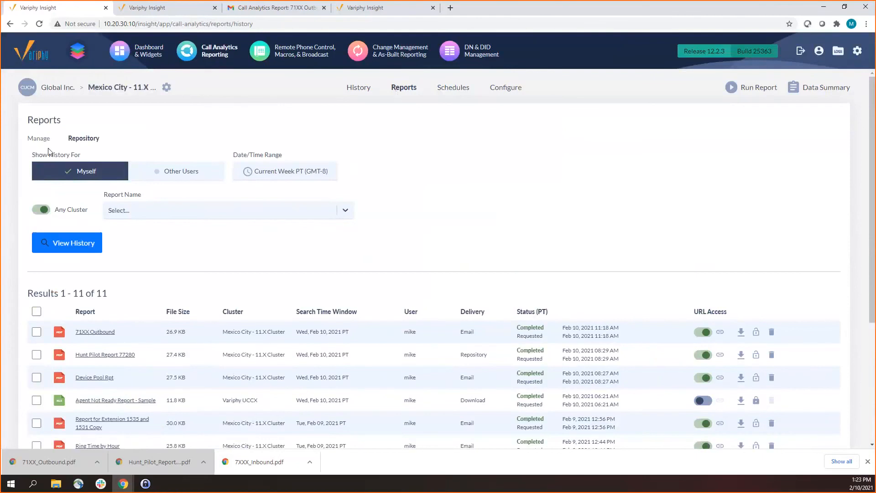
pyautogui.click(39, 139)
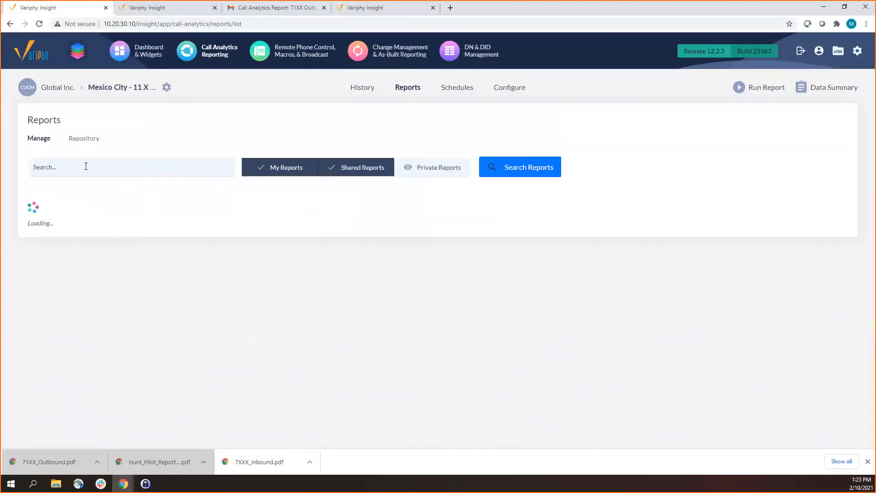
pyautogui.click(87, 142)
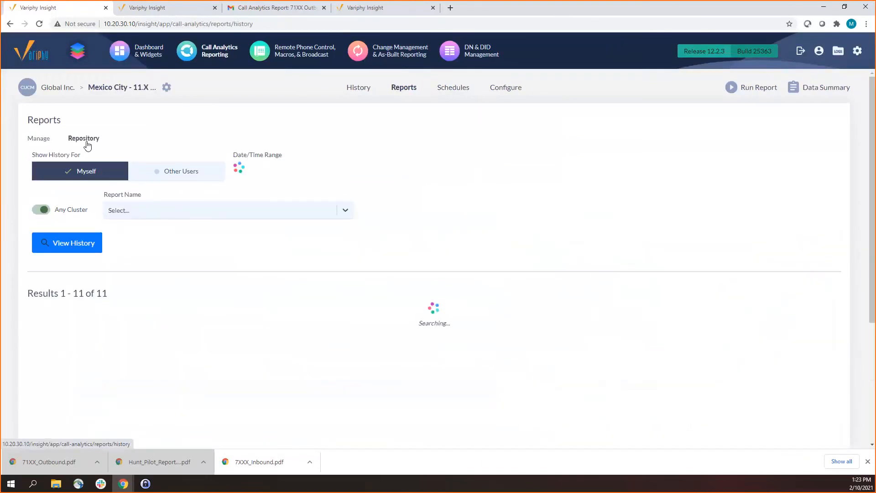
# Browse the report names available for filtering the repository history without choosing one
pyautogui.click(151, 214)
pyautogui.scroll(-10, 206, 286)
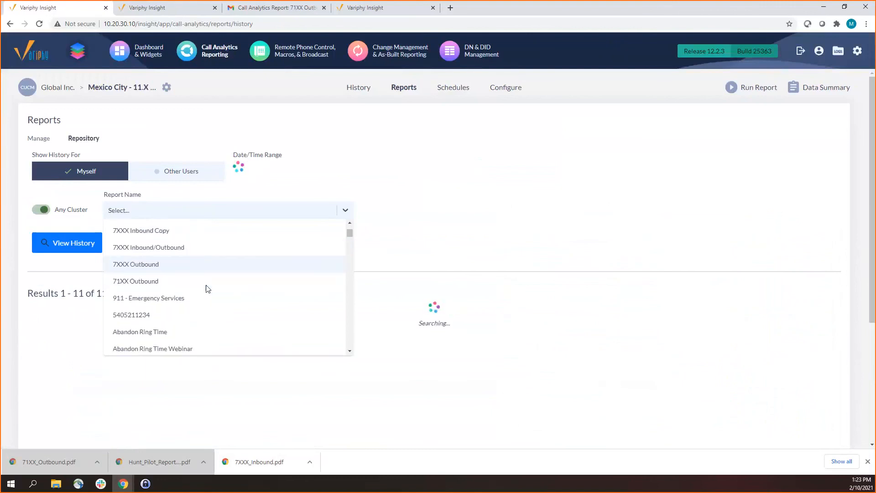
pyautogui.scroll(-8, 206, 286)
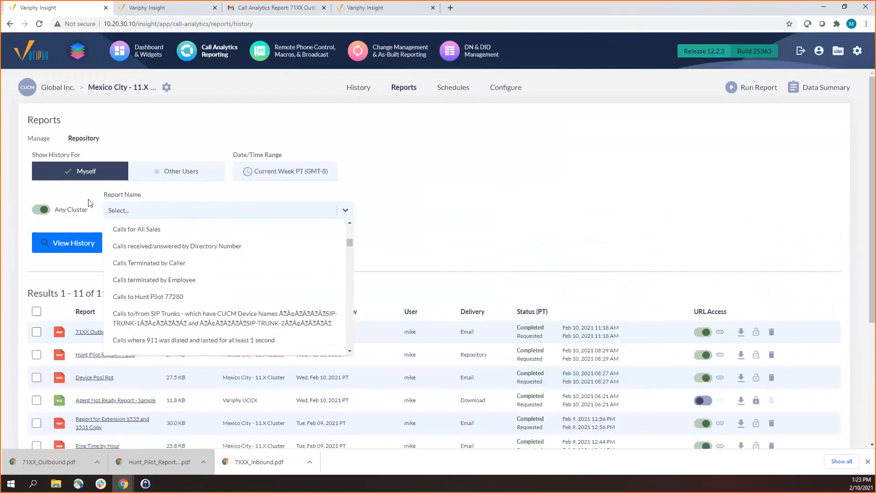
# Turn off the Any Cluster option, clear the preselected Mexico City cluster, and review the selectable clusters
pyautogui.click(71, 213)
pyautogui.click(129, 218)
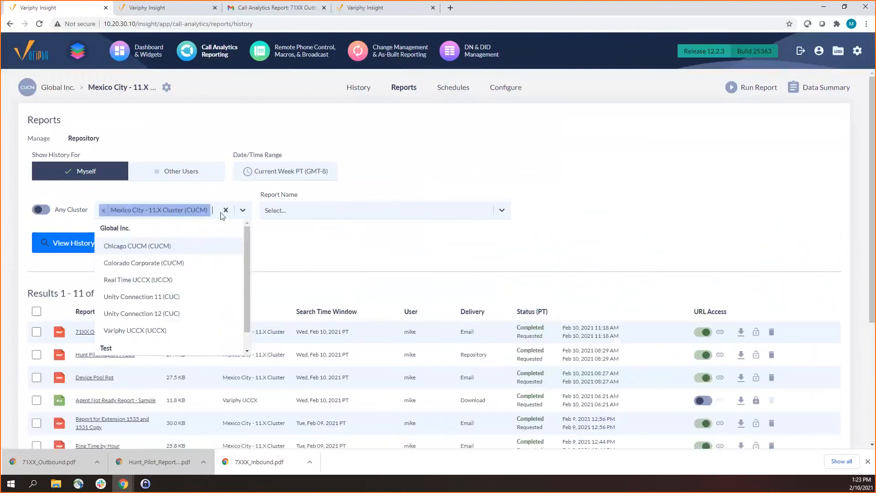
pyautogui.click(226, 210)
pyautogui.click(186, 213)
pyautogui.scroll(-2, 151, 273)
pyautogui.scroll(2, 151, 282)
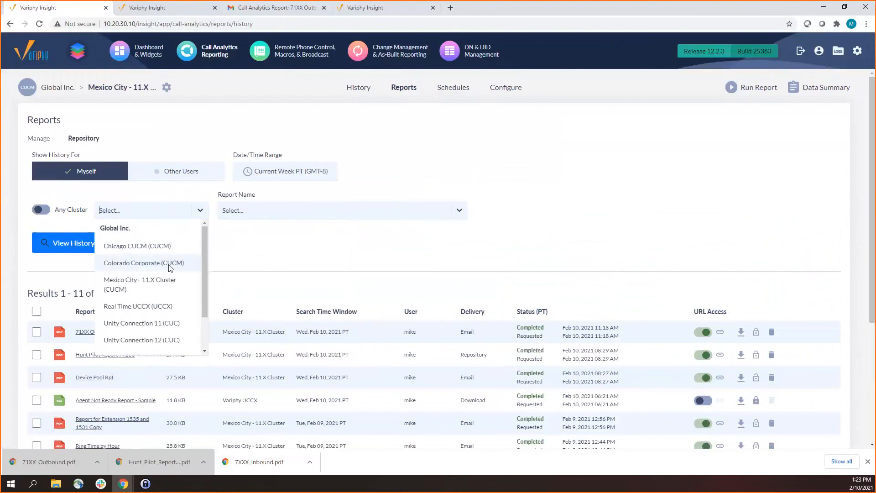
# Filter the repository by the Real Time UCCX and Variphy UCCX clusters and view the matching history
pyautogui.click(171, 309)
pyautogui.click(191, 211)
pyautogui.scroll(-1, 175, 308)
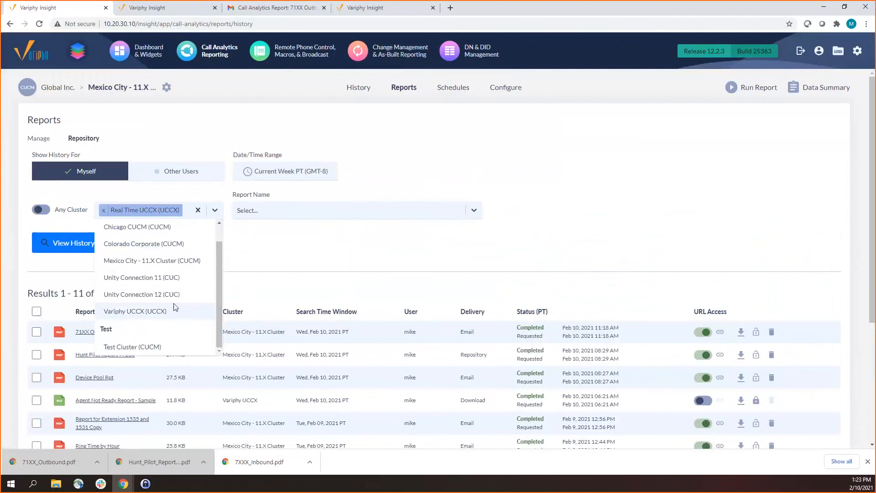
pyautogui.click(174, 307)
pyautogui.click(80, 247)
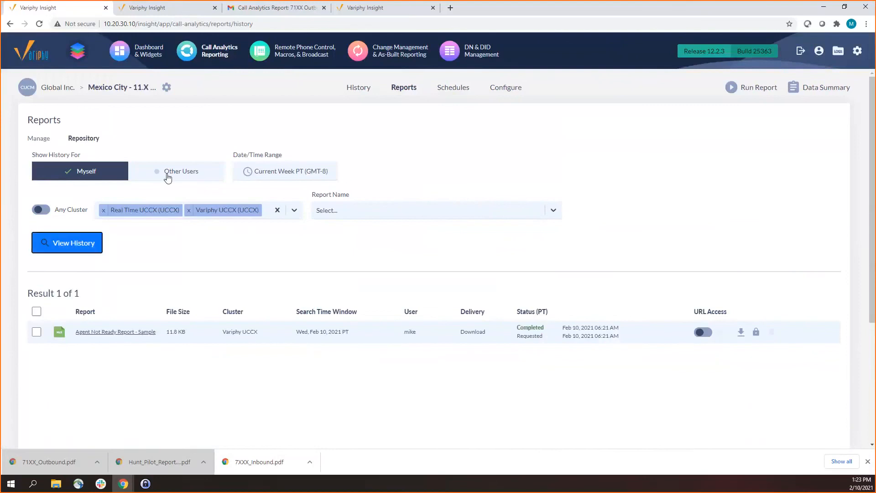
# Clear the selected clusters, restore the Any Cluster option, and view the history again
pyautogui.click(277, 210)
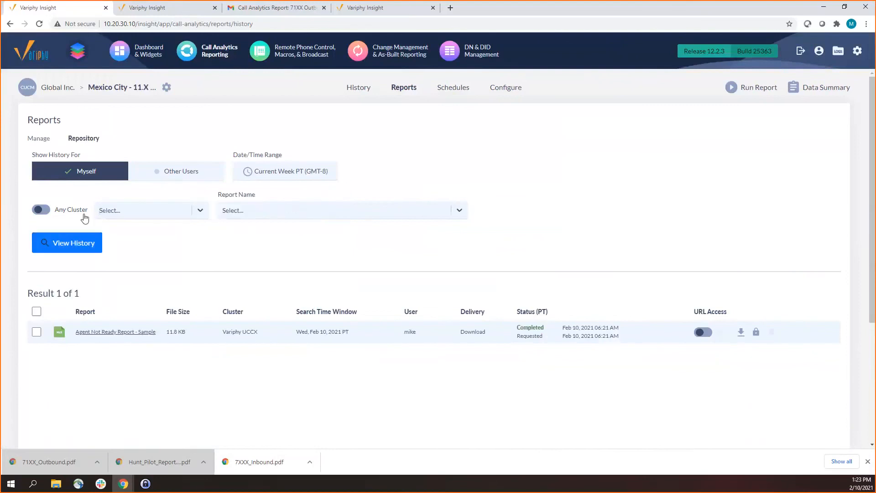
pyautogui.click(92, 244)
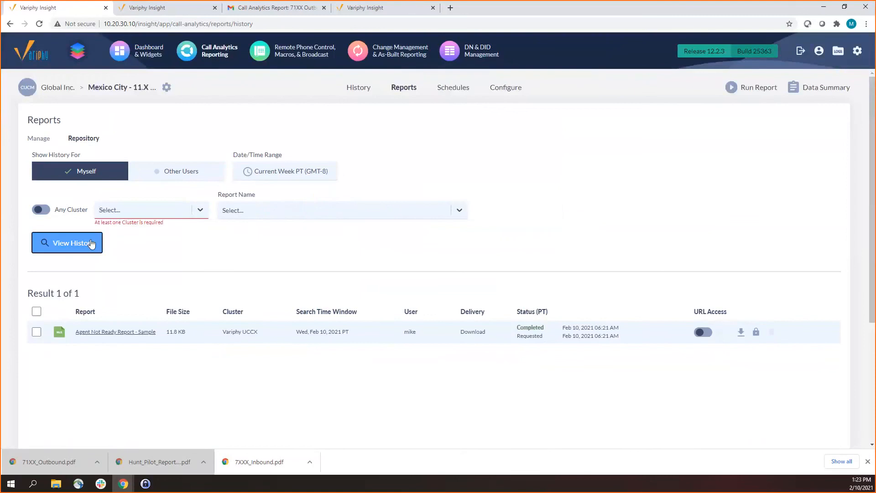
pyautogui.click(69, 210)
pyautogui.click(57, 238)
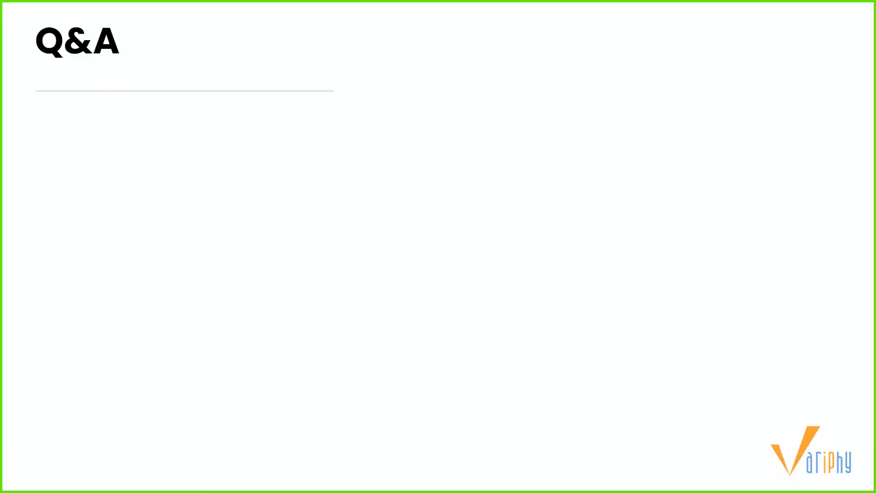
pyautogui.click(302, 171)
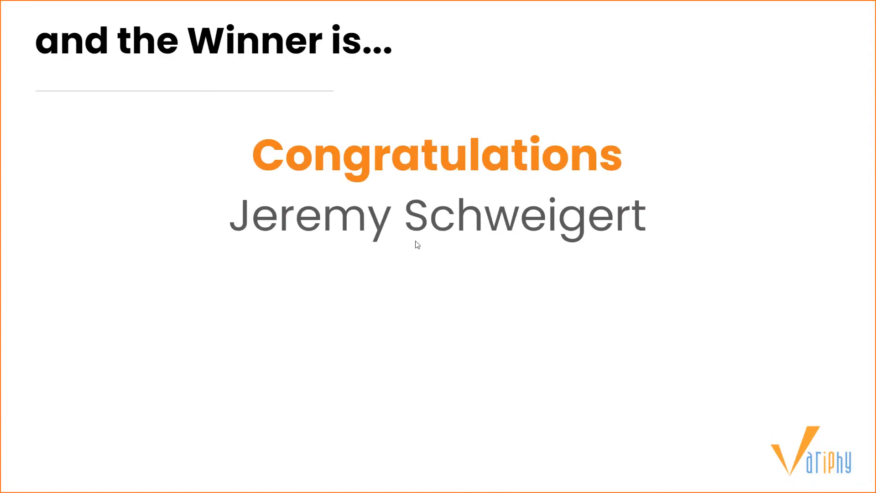
pyautogui.click(407, 253)
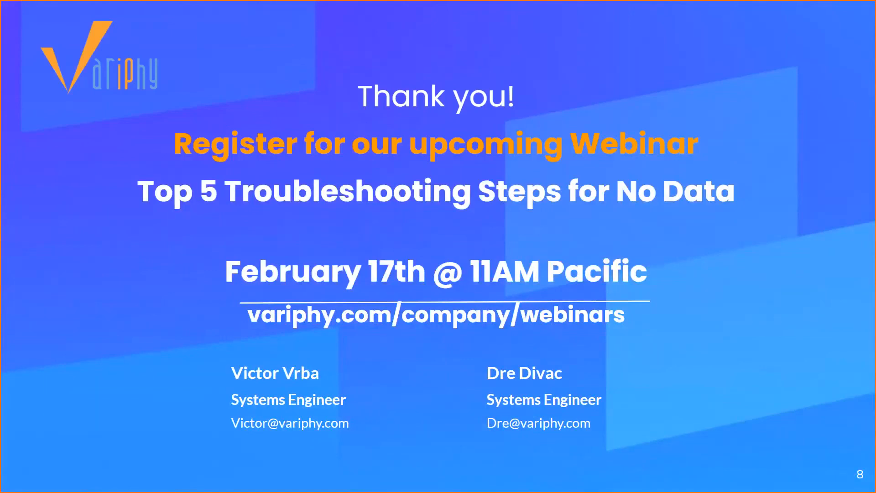
# Exit the slideshow, switch to the Variphy Webinars page in the browser, and highlight the Suggest Webinar Topics heading
pyautogui.press('Escape')
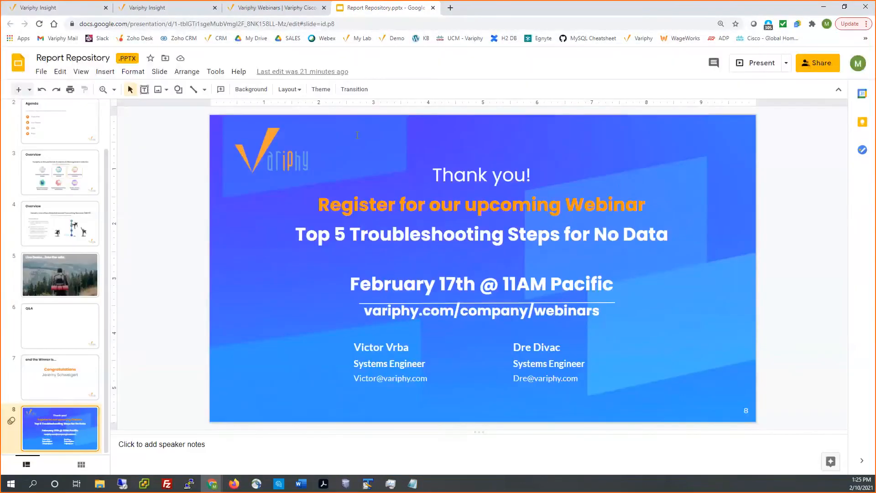
pyautogui.click(255, 9)
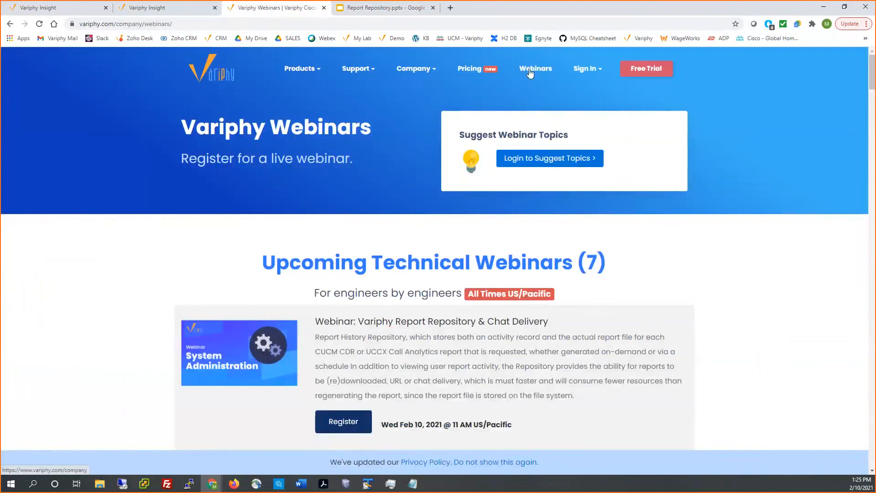
pyautogui.moveTo(459, 136); pyautogui.dragTo(573, 143)
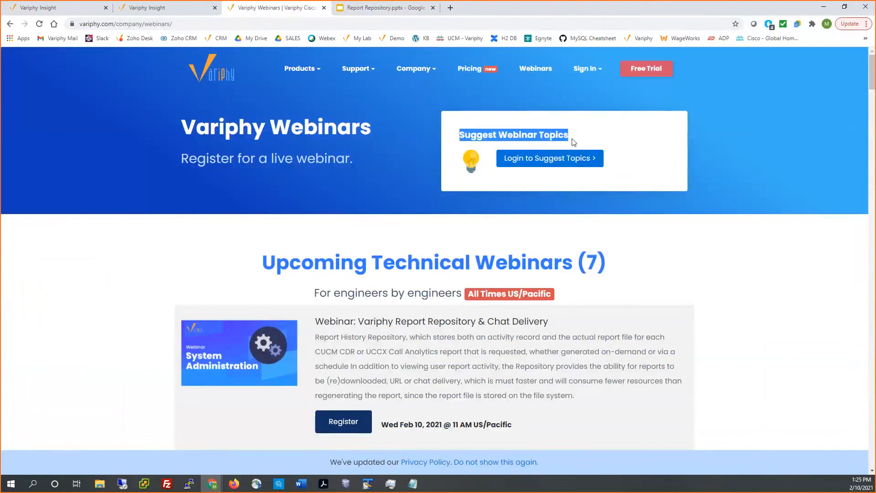